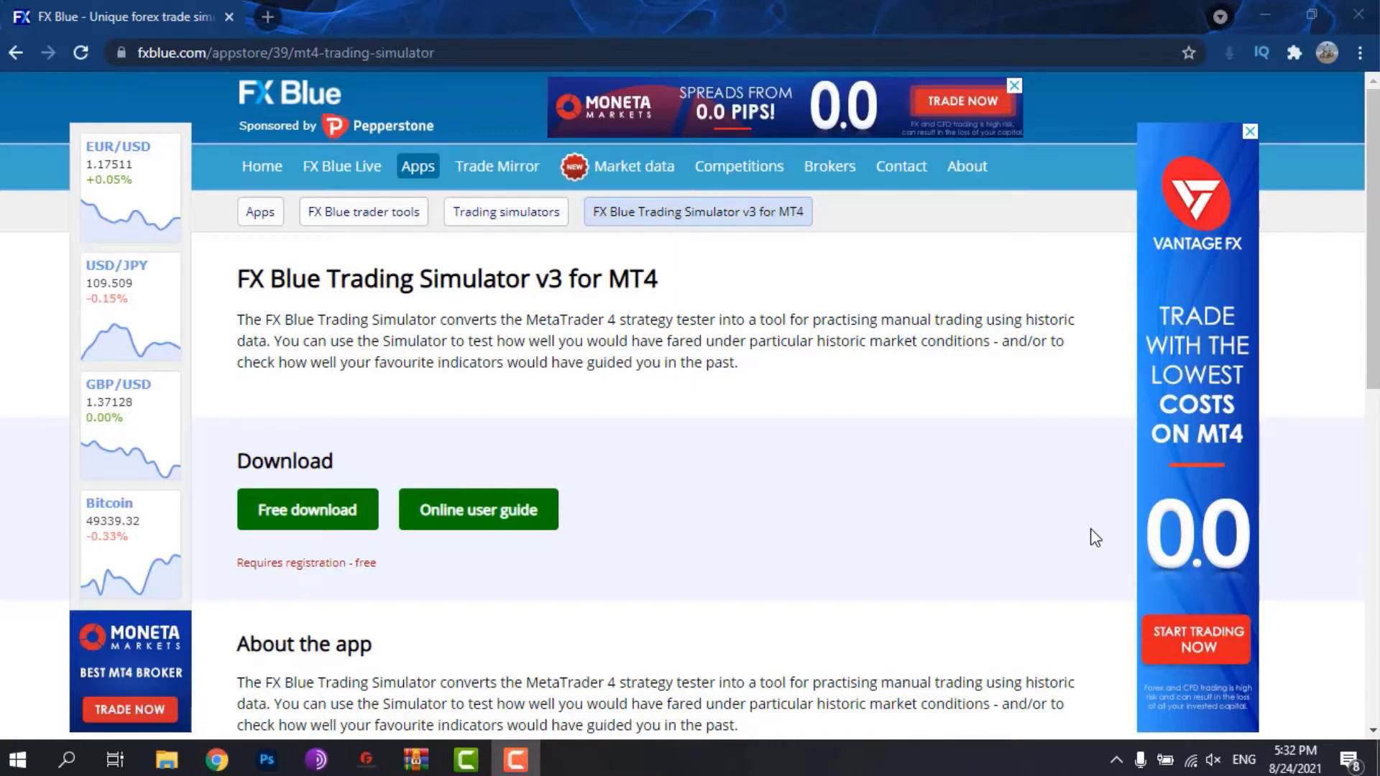
# Open the downloaded Trading Simulator v3 zip archive in WinRAR.
pyautogui.press('Down')
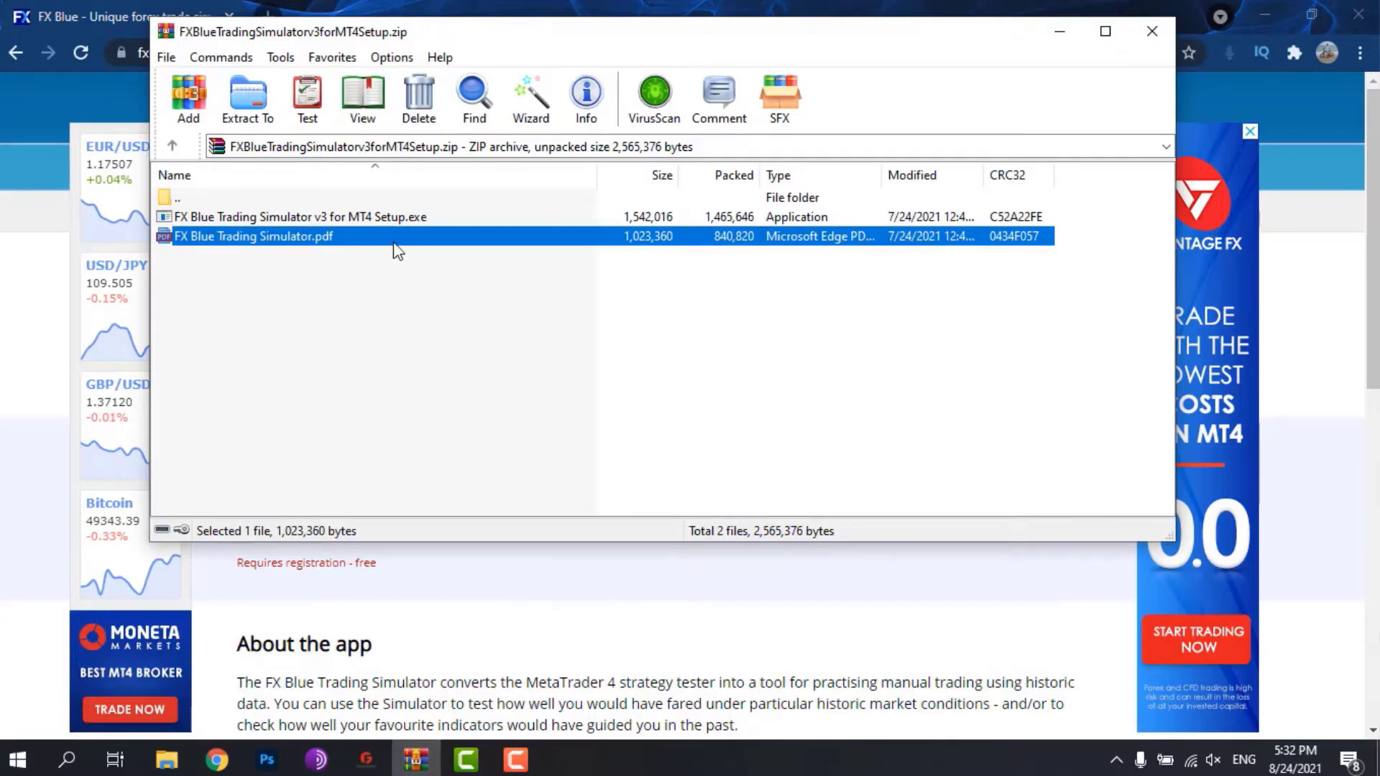
pyautogui.click(396, 222)
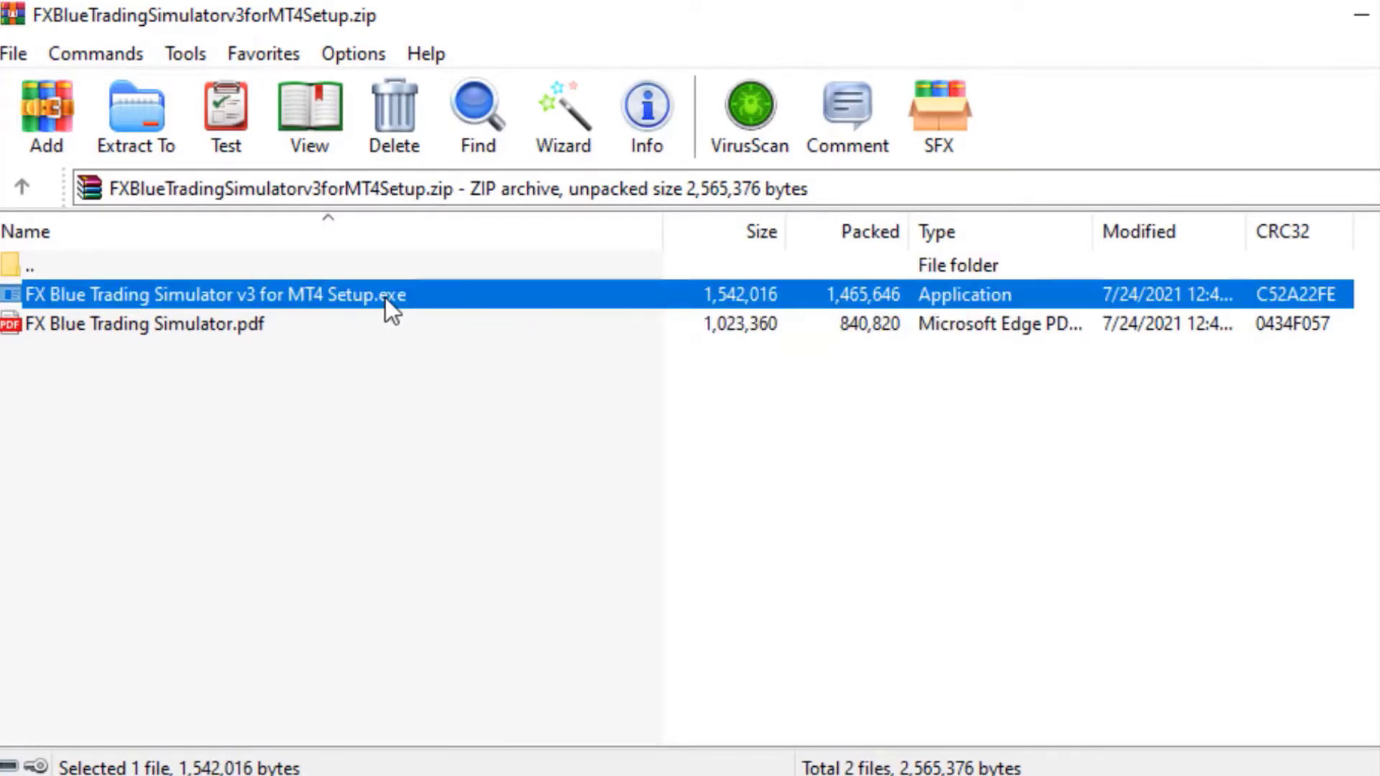
pyautogui.click(225, 322)
pyautogui.doubleClick(224, 322)
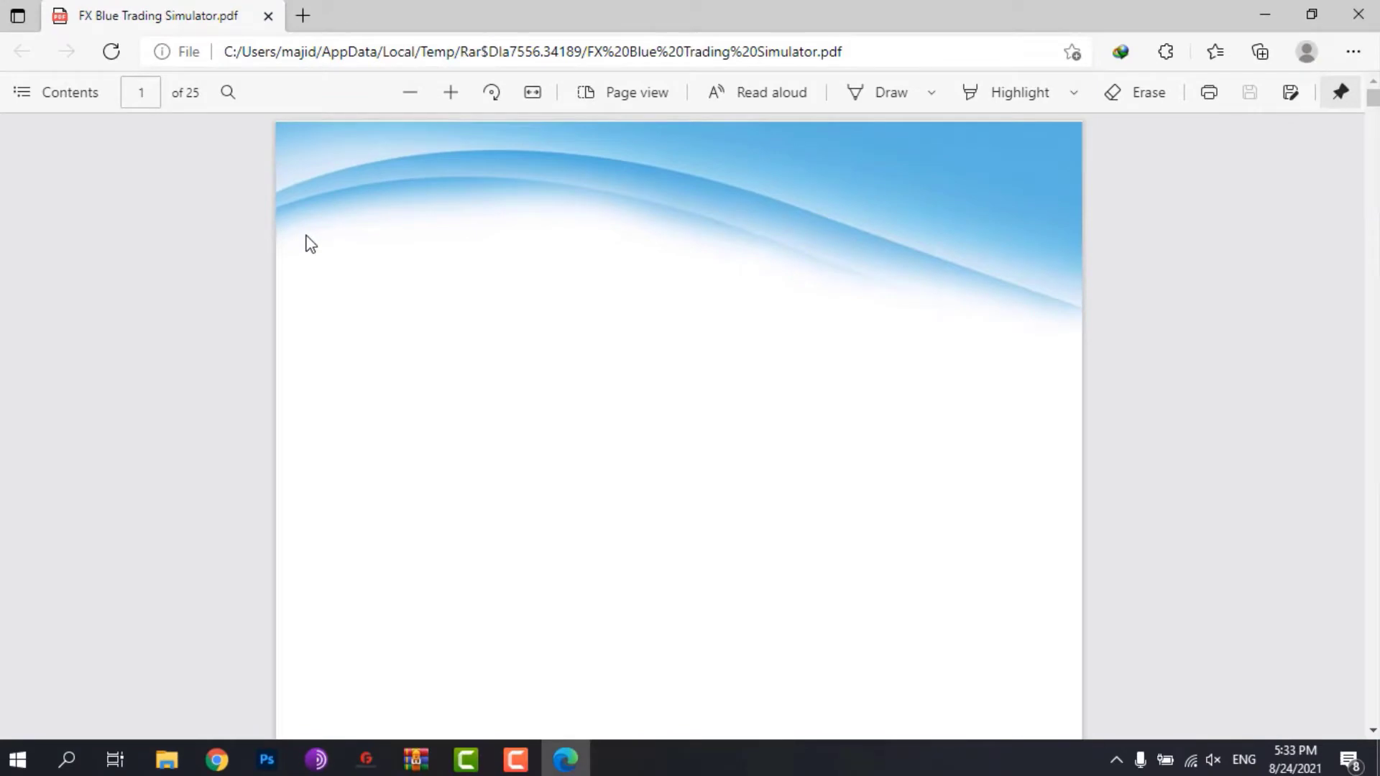
pyautogui.scroll(-3, 718, 424)
pyautogui.scroll(-5, 719, 422)
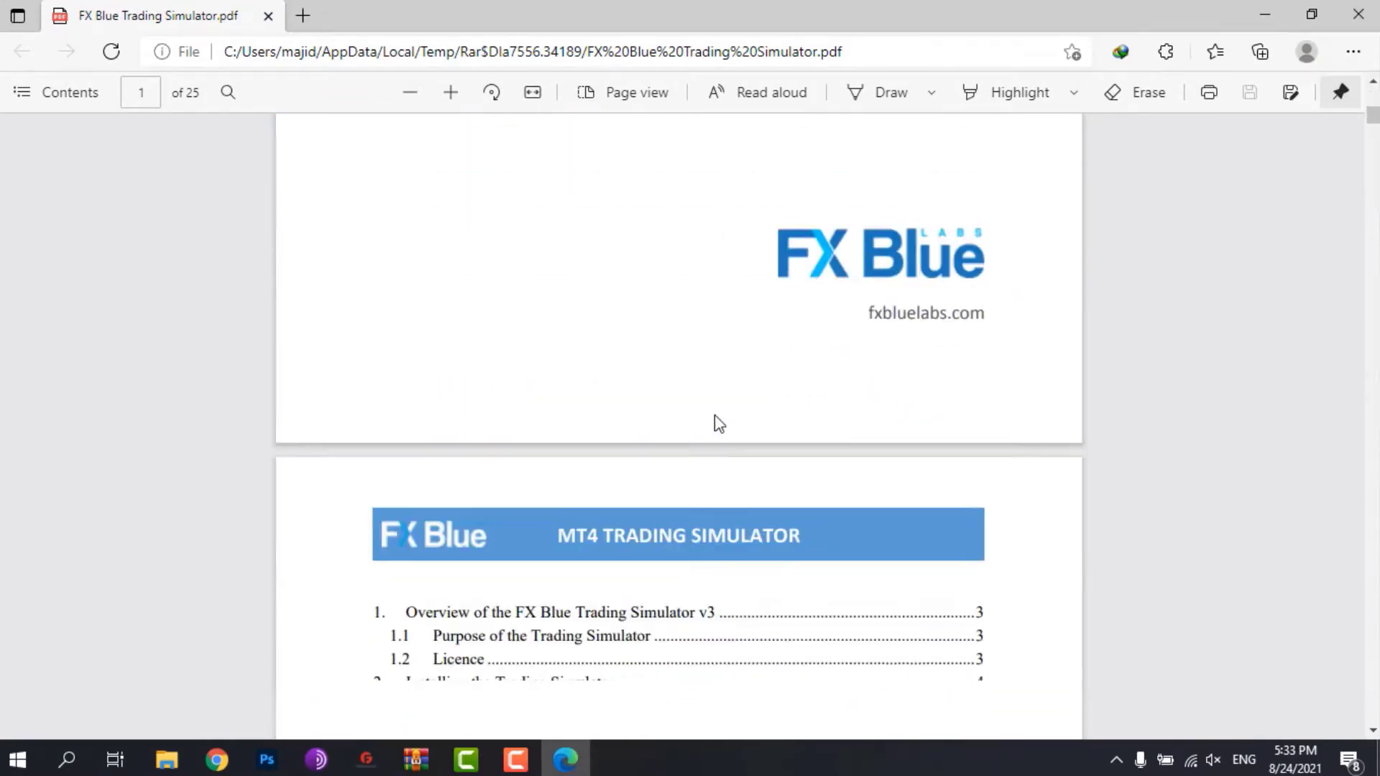
pyautogui.scroll(-5, 719, 423)
pyautogui.scroll(-5, 718, 422)
pyautogui.scroll(-5, 715, 418)
pyautogui.scroll(-5, 727, 419)
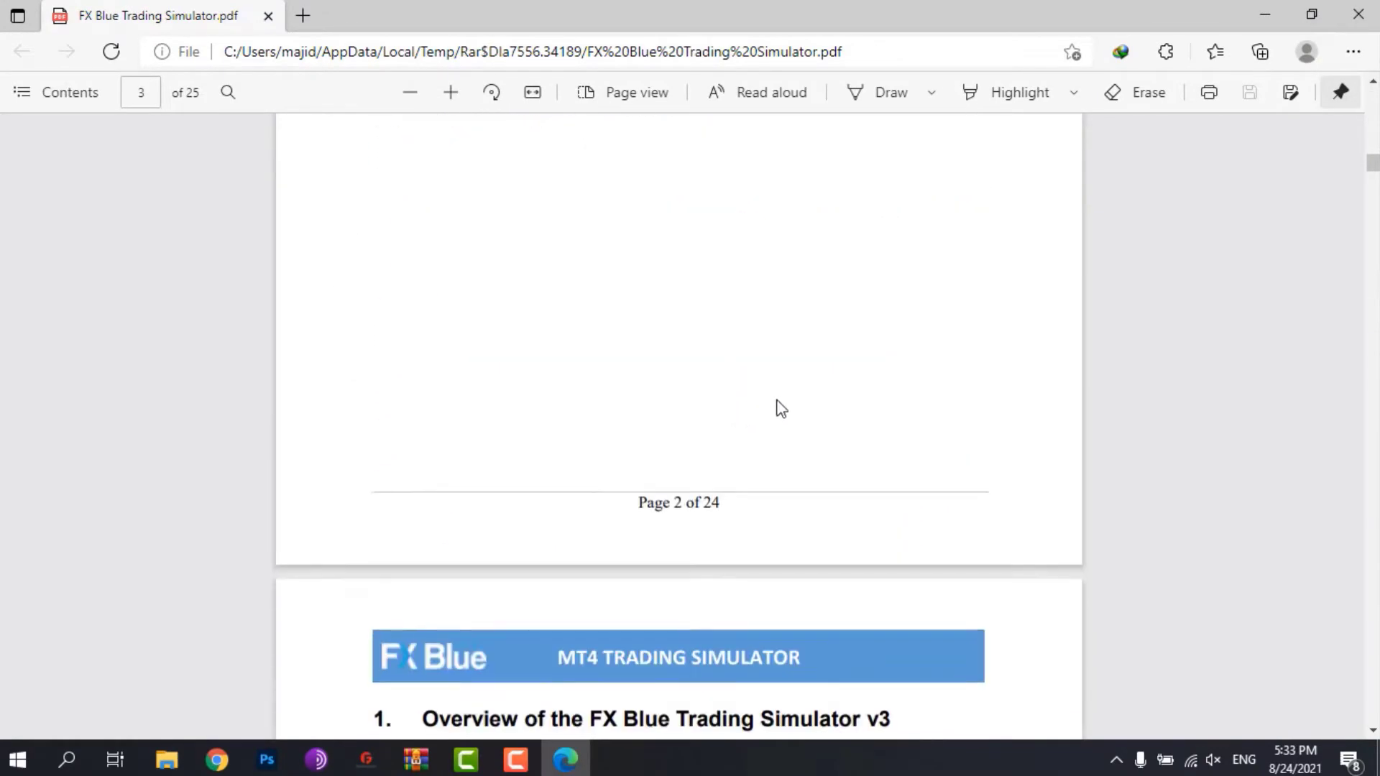
pyautogui.scroll(-5, 780, 406)
pyautogui.click(1357, 15)
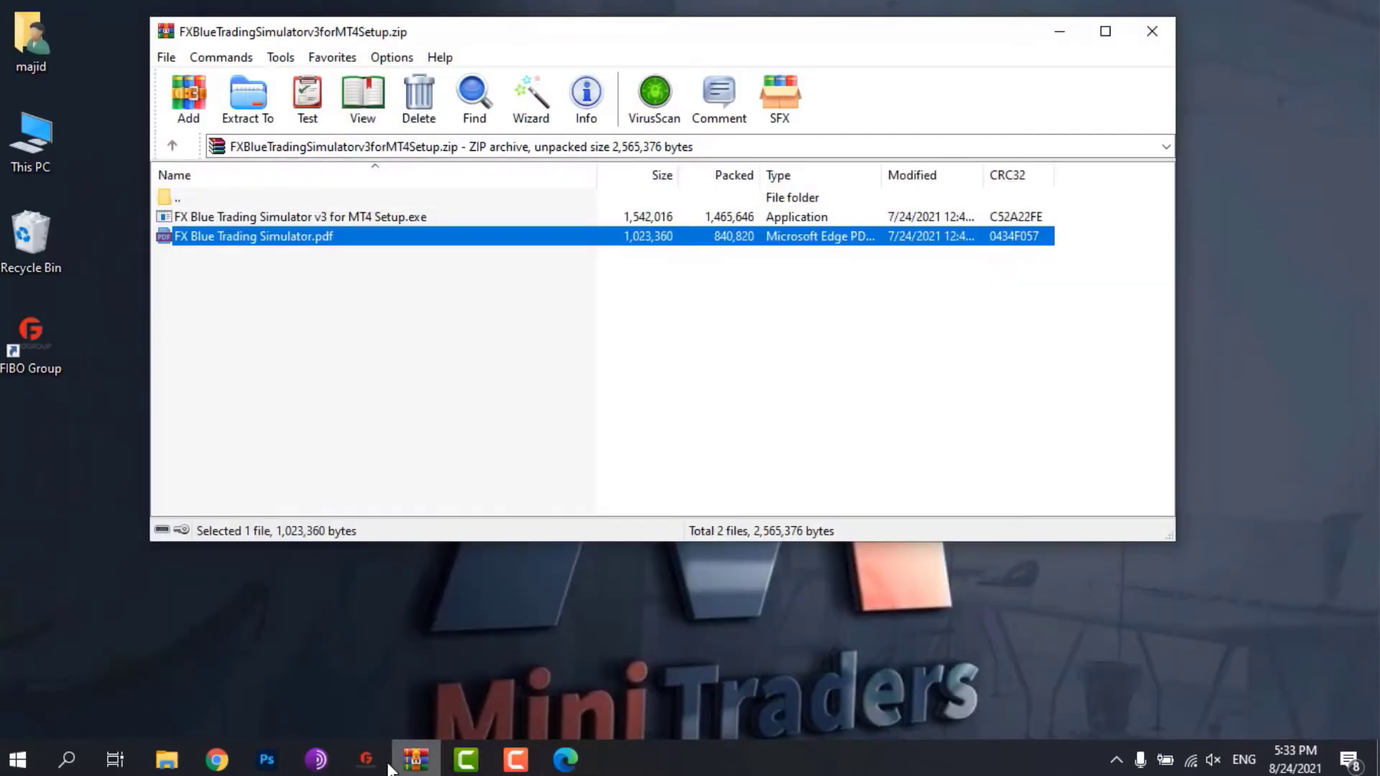
# Lower the visual speed slider and choose FX Blue - Trading Simulator v3.ex4 as the expert advisor.
pyautogui.click(373, 761)
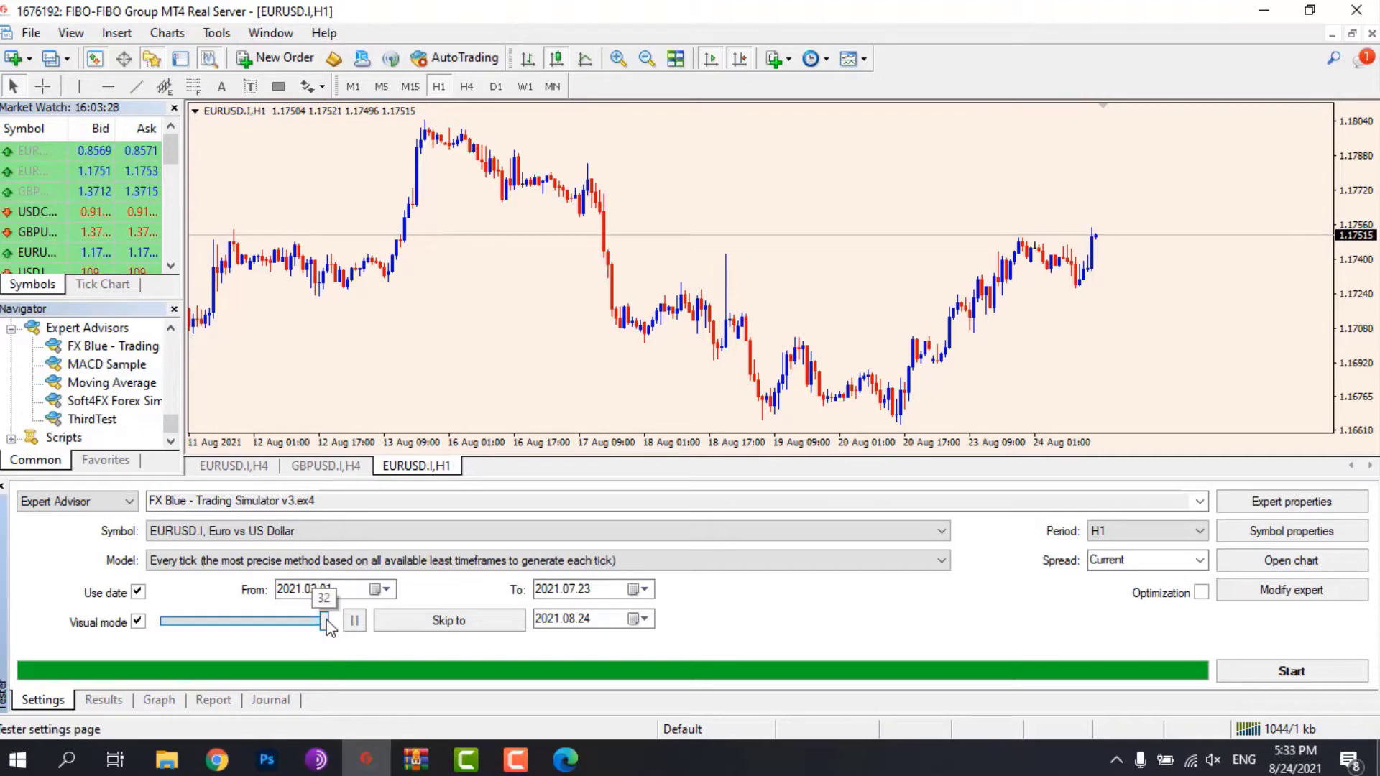
pyautogui.moveTo(333, 626); pyautogui.dragTo(317, 626)
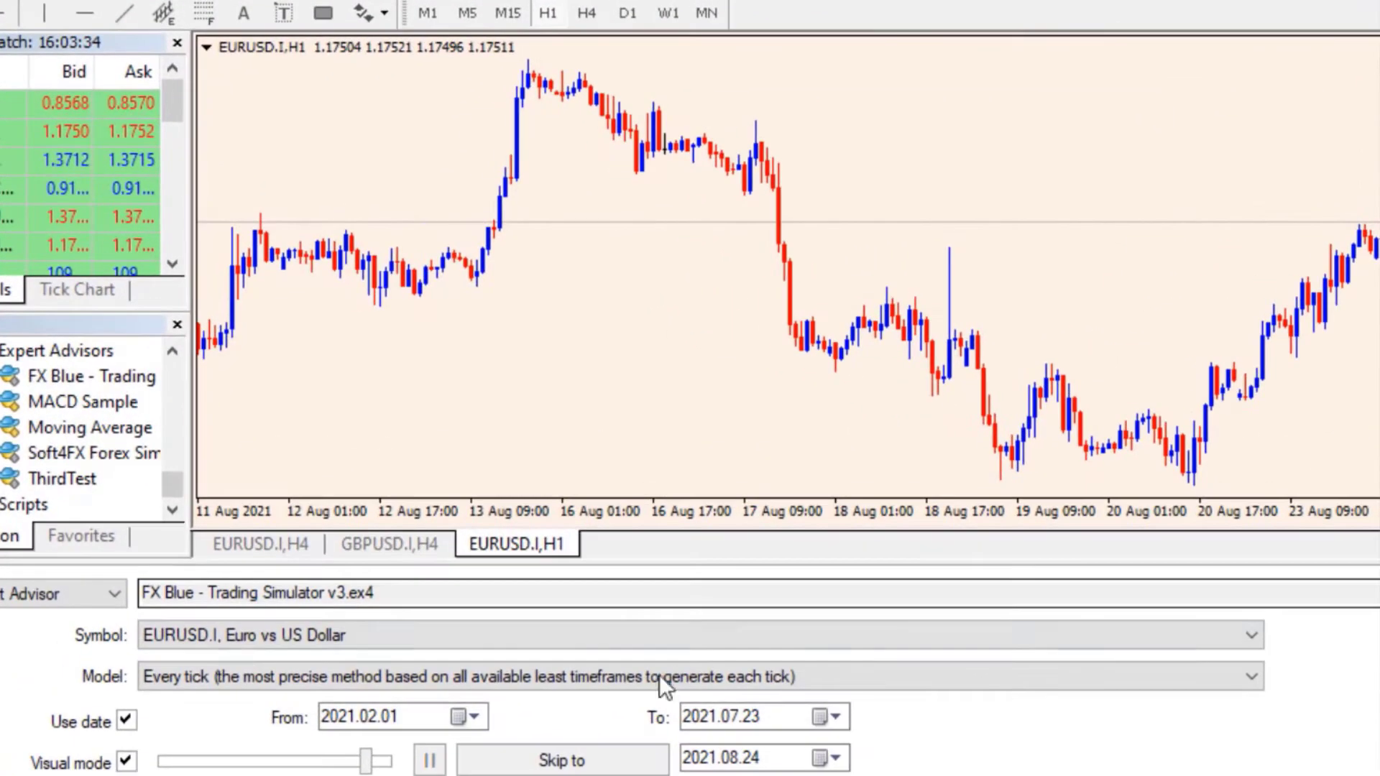
pyautogui.click(416, 595)
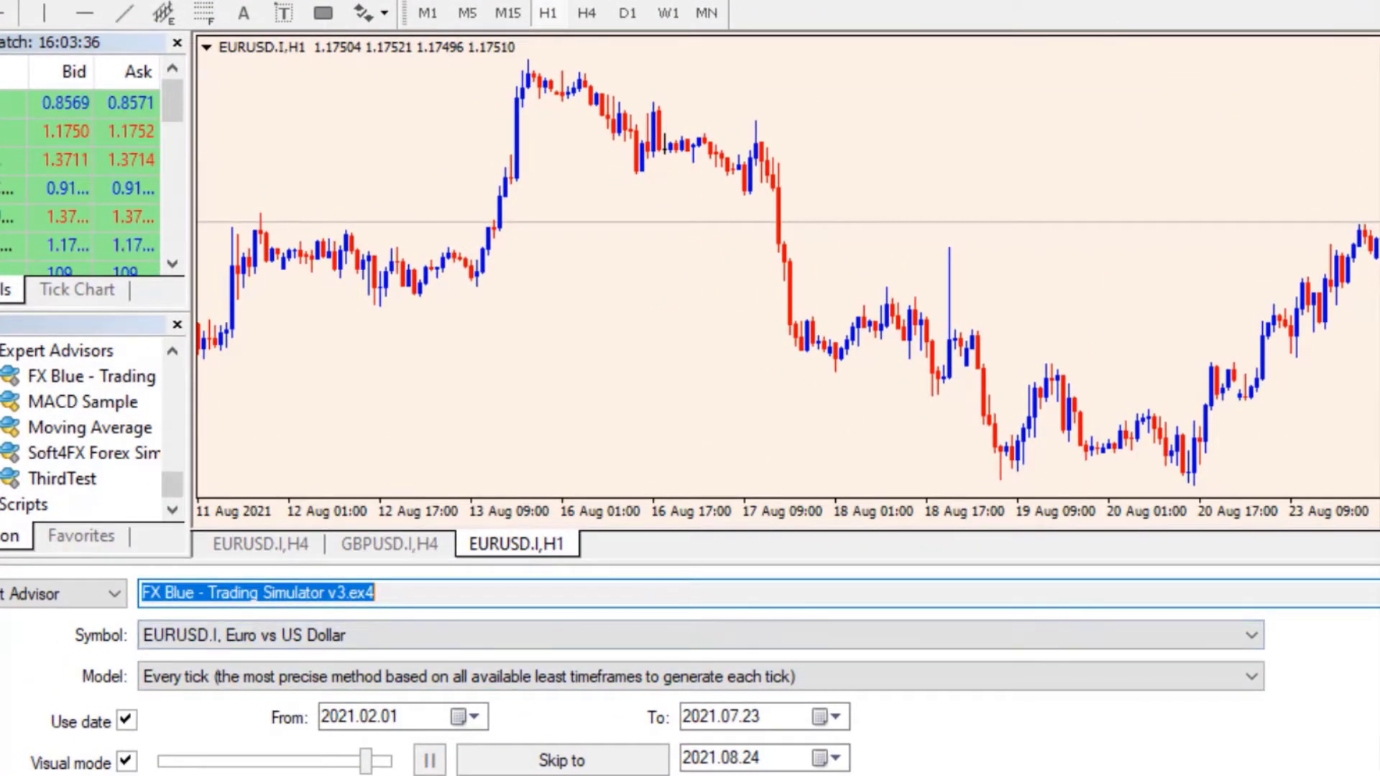
pyautogui.hotkey('alt', 'Down')
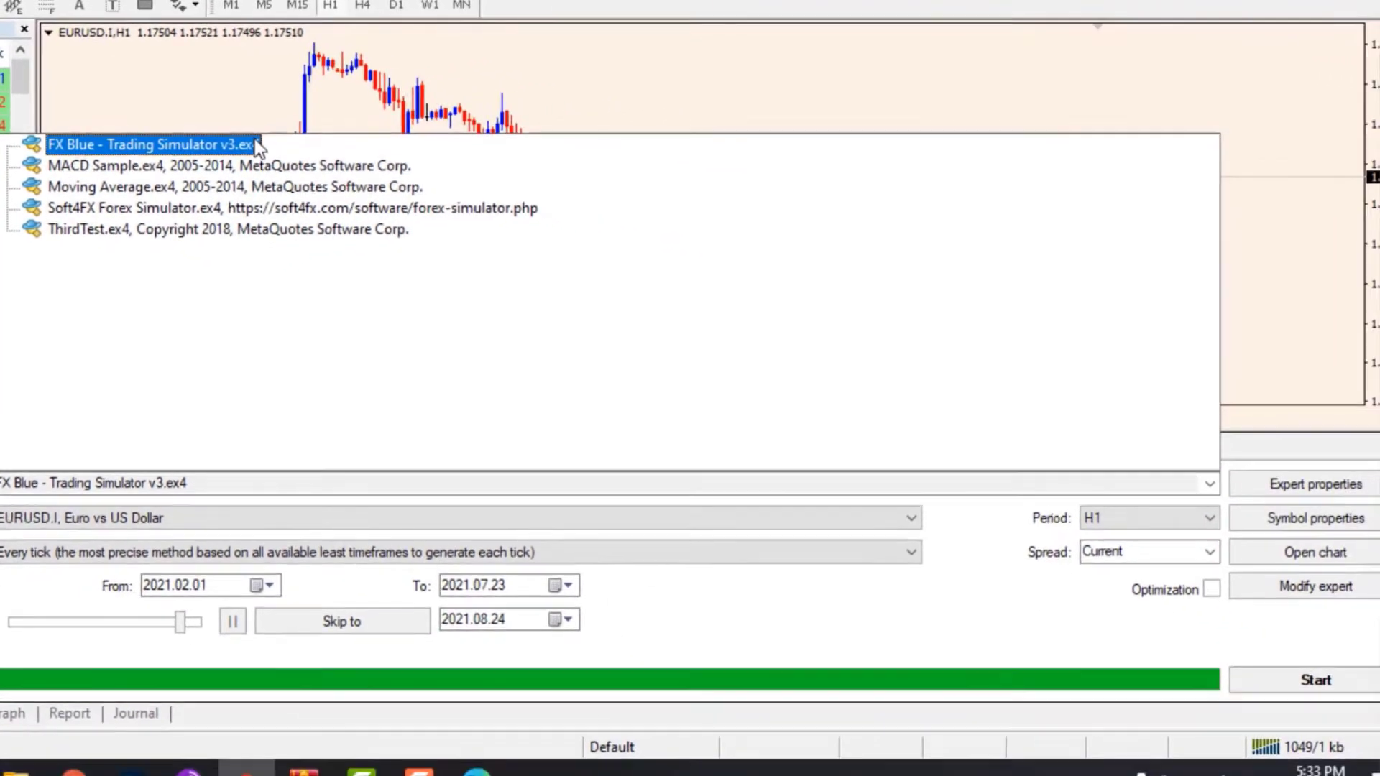
pyautogui.click(1019, 626)
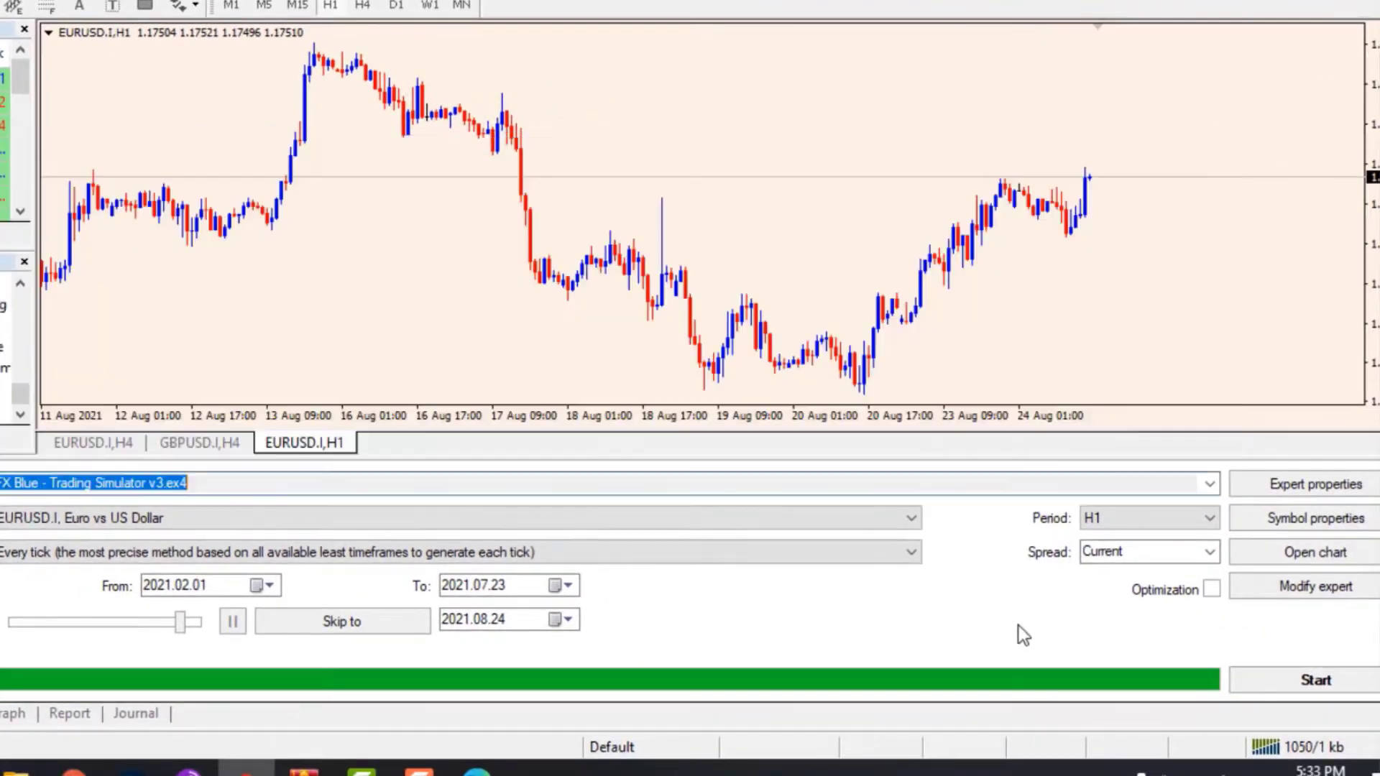
# Set offline_M30 to true in the simulator's Expert properties inputs and confirm.
pyautogui.click(1300, 491)
pyautogui.scroll(-5, 507, 227)
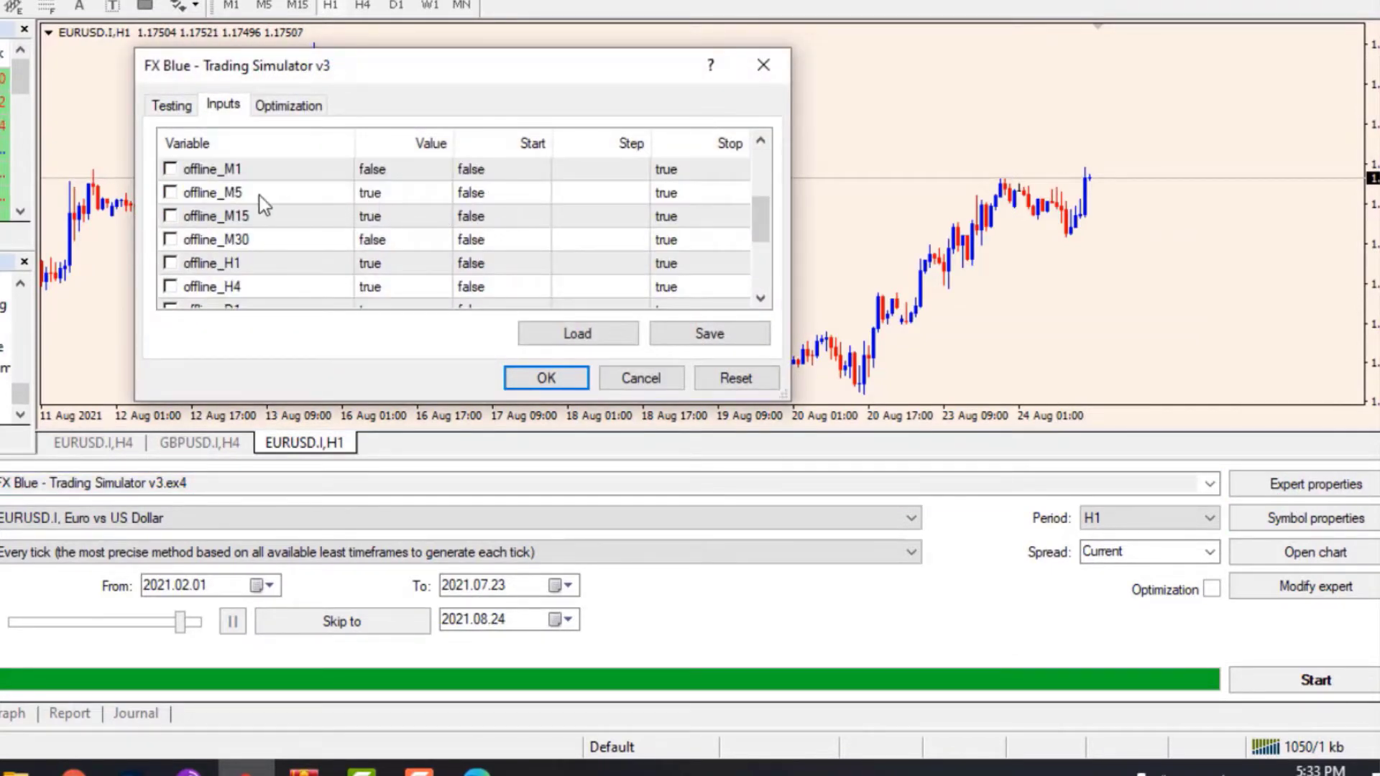
pyautogui.click(606, 312)
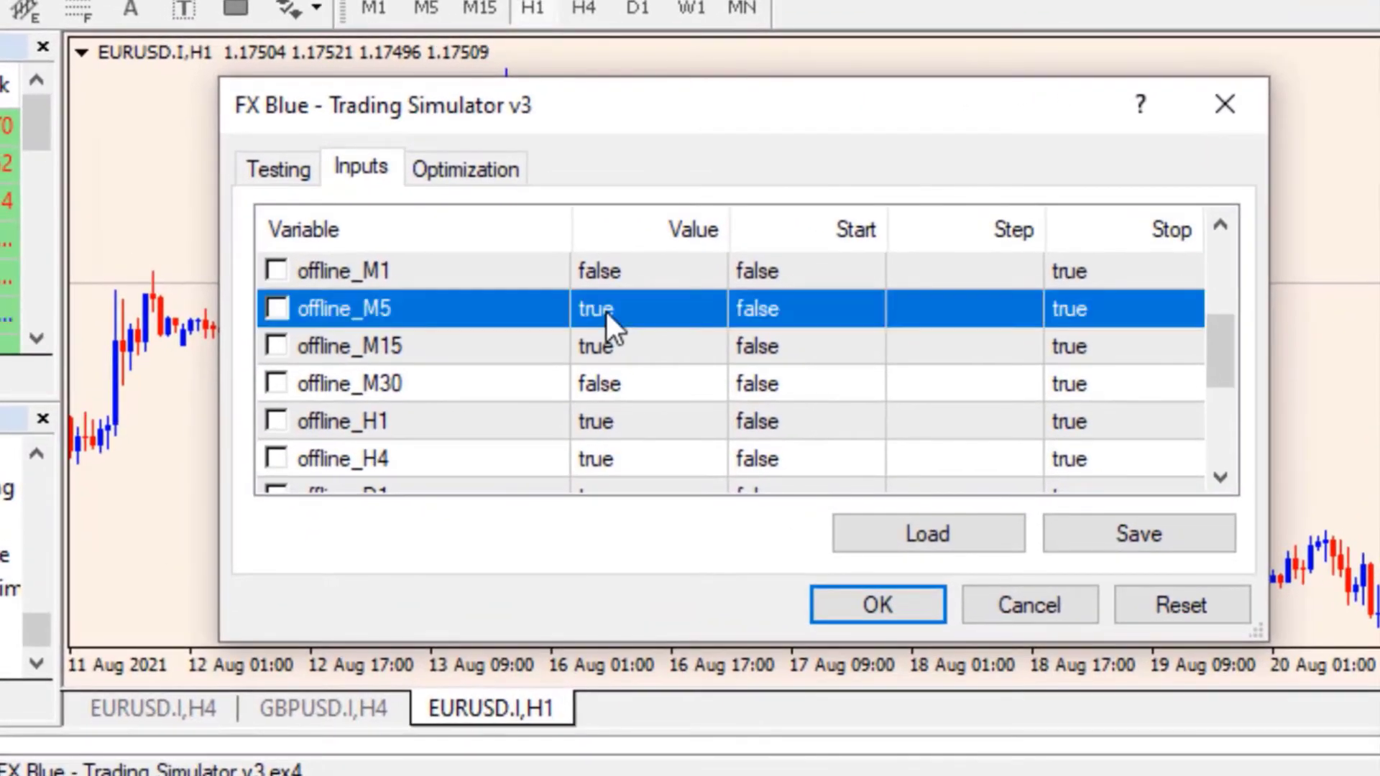
pyautogui.click(642, 346)
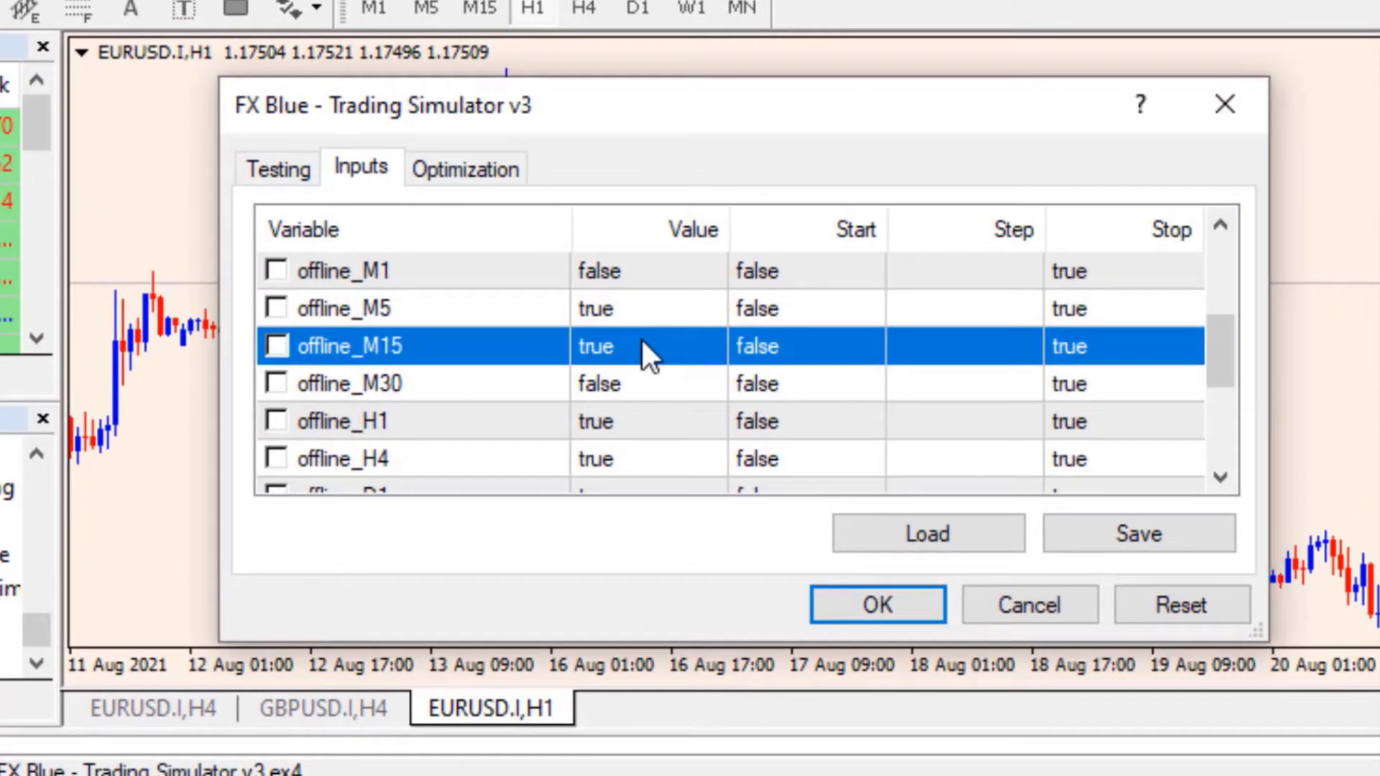
pyautogui.click(653, 382)
pyautogui.scroll(-1, 656, 415)
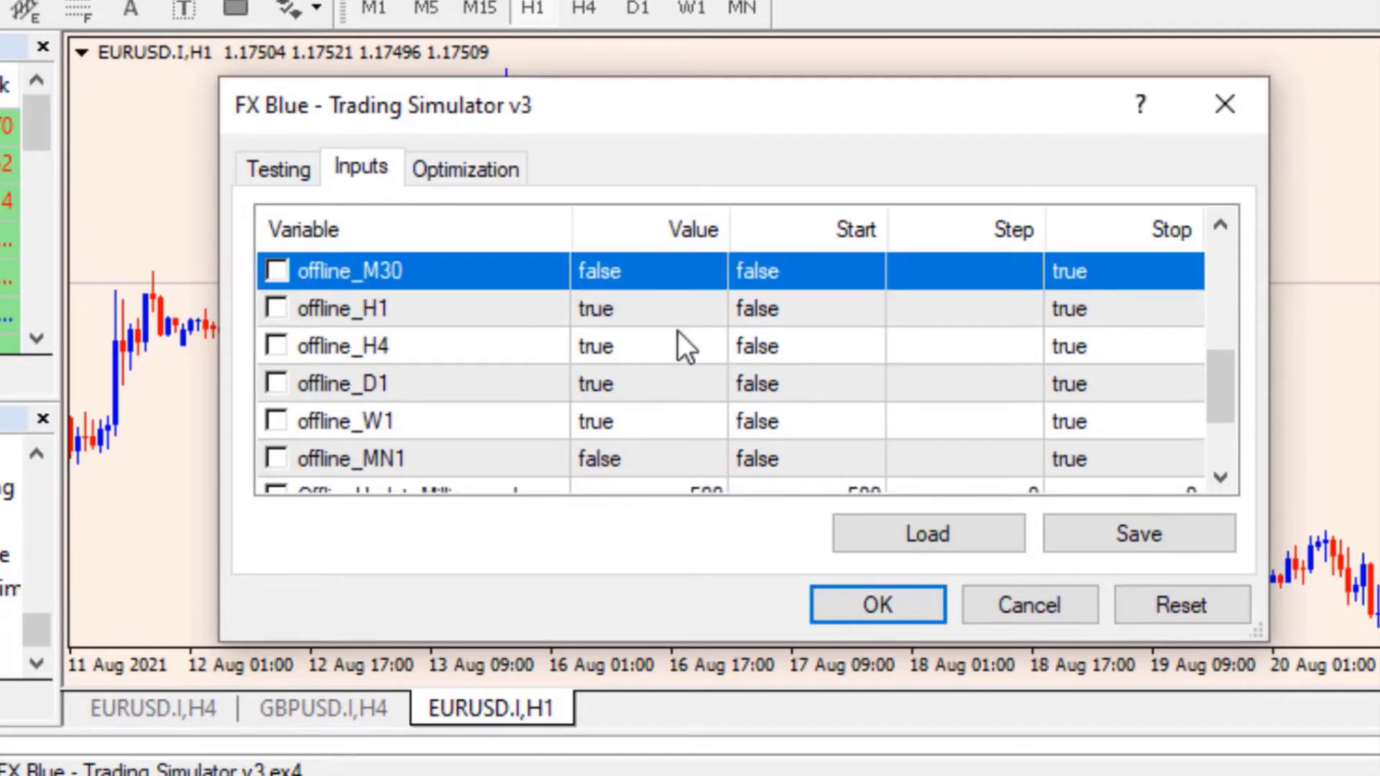
pyautogui.click(688, 272)
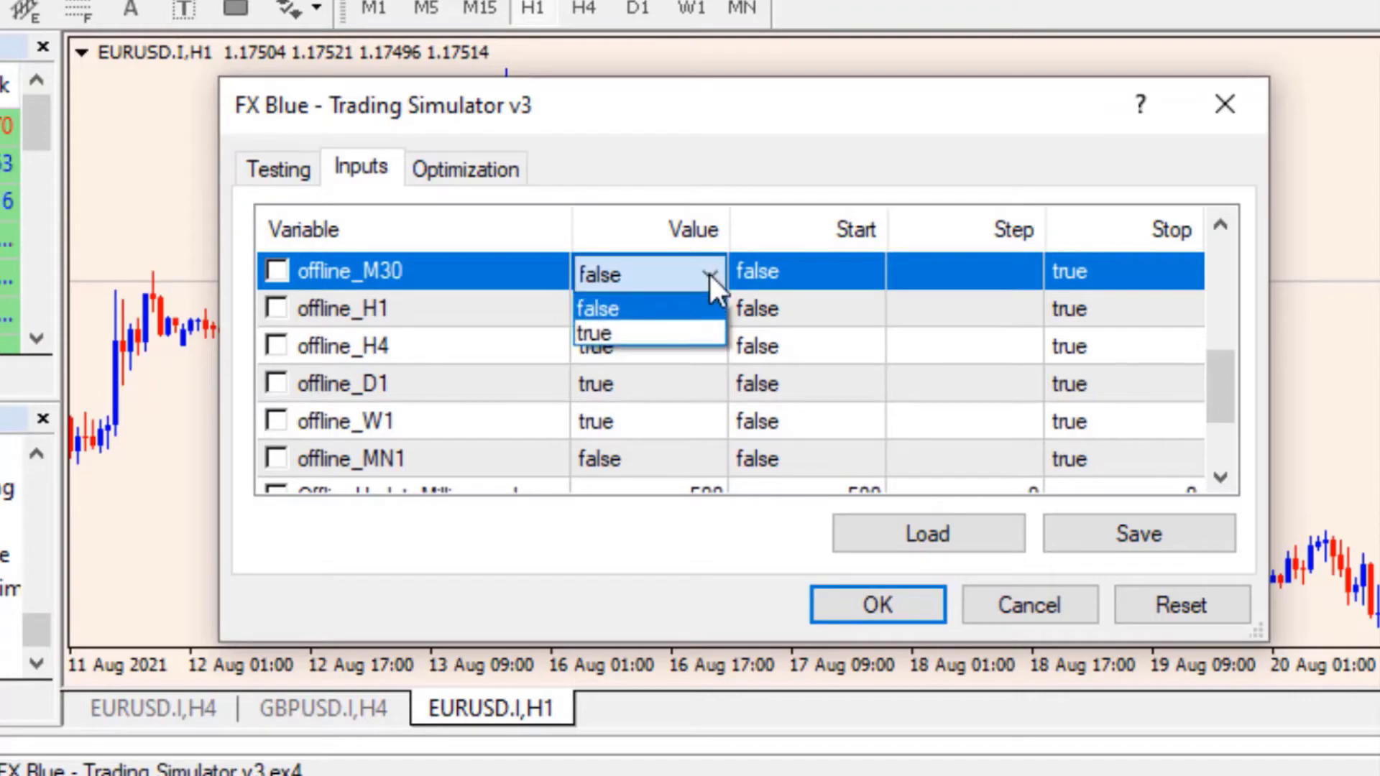
pyautogui.click(663, 330)
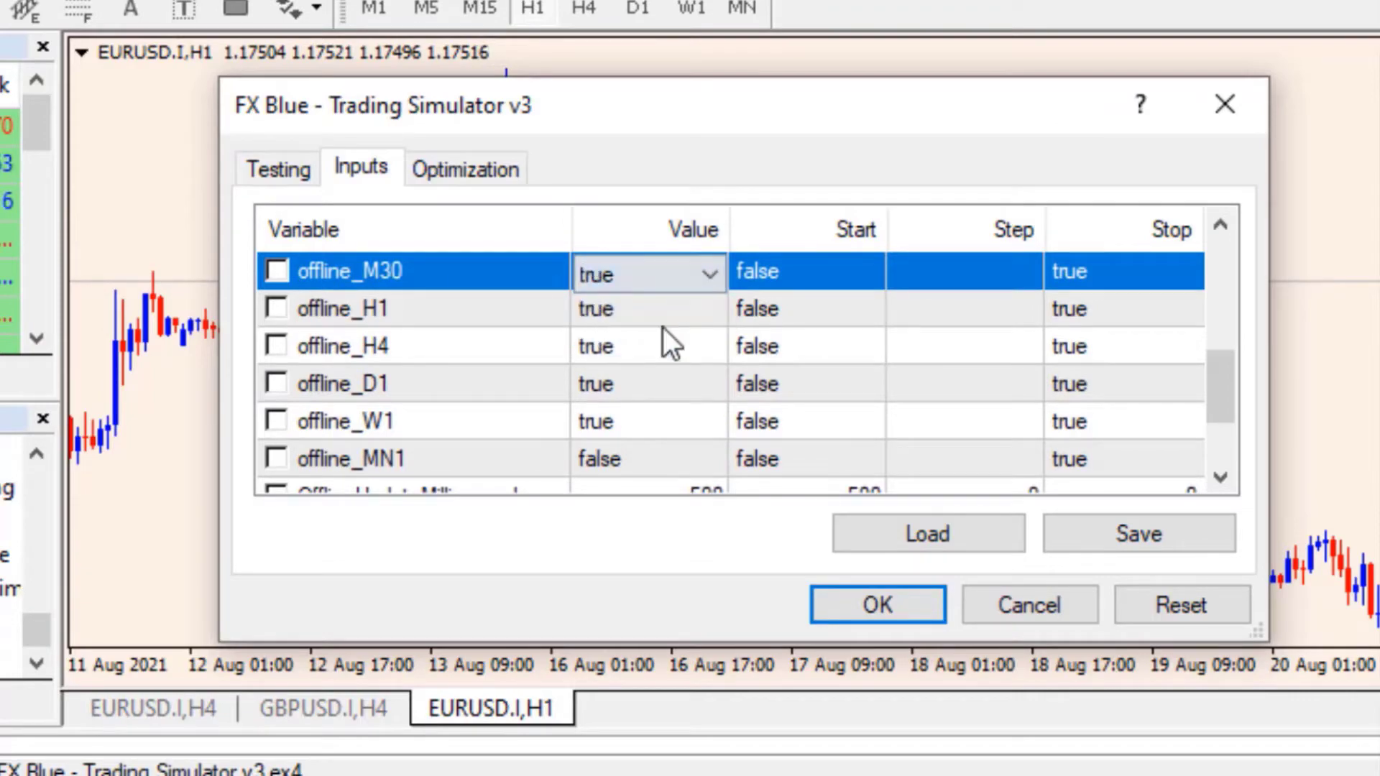
pyautogui.click(917, 602)
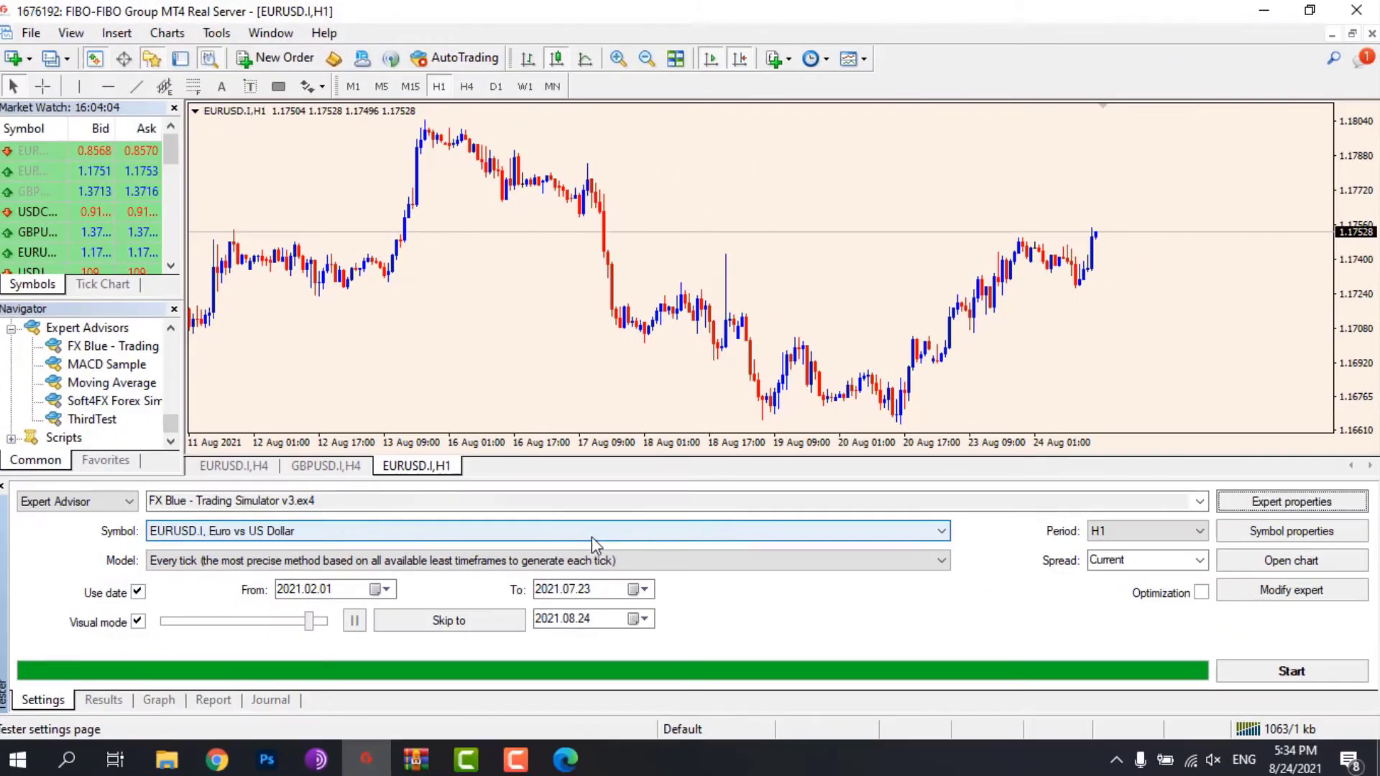
# Start the visual backtest and apply a light candlestick template to its chart.
pyautogui.click(1263, 673)
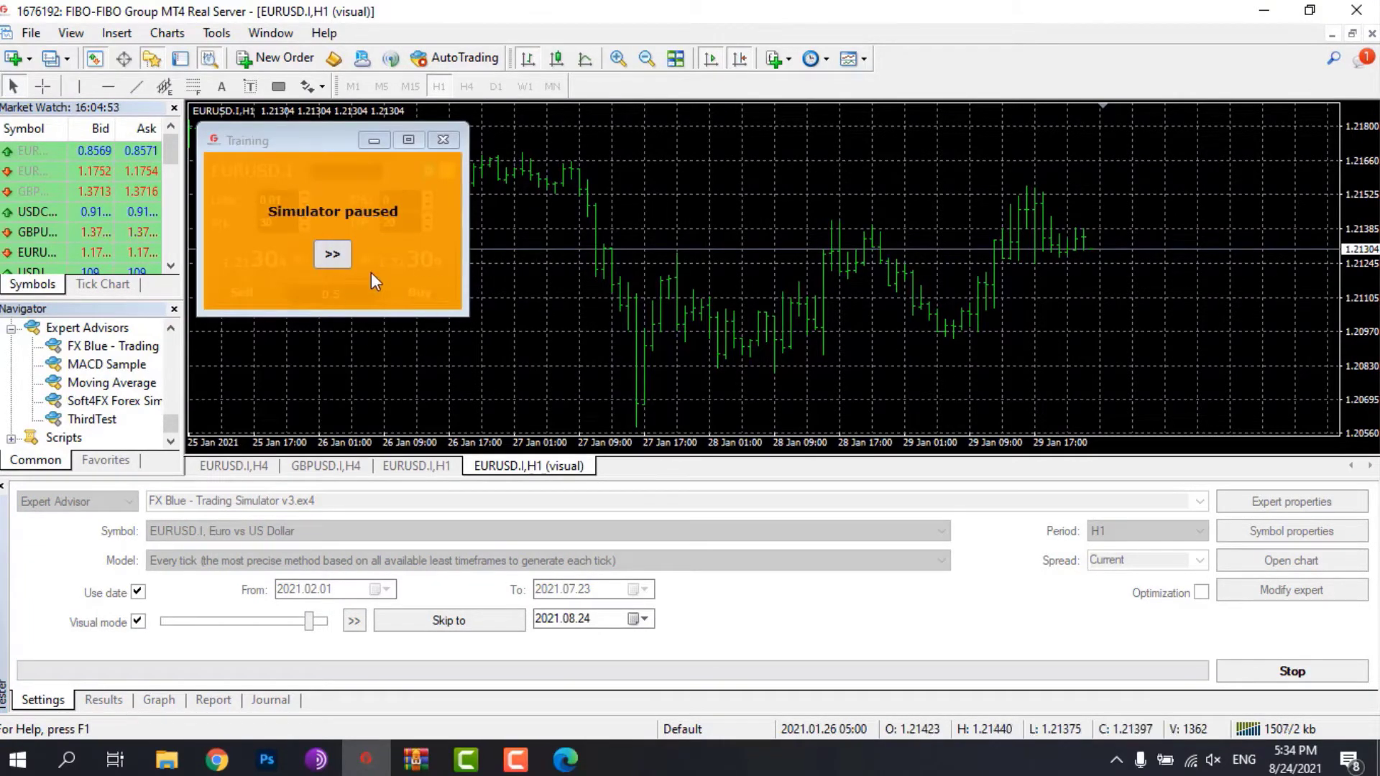
pyautogui.rightClick(732, 220)
pyautogui.moveTo(791, 289)
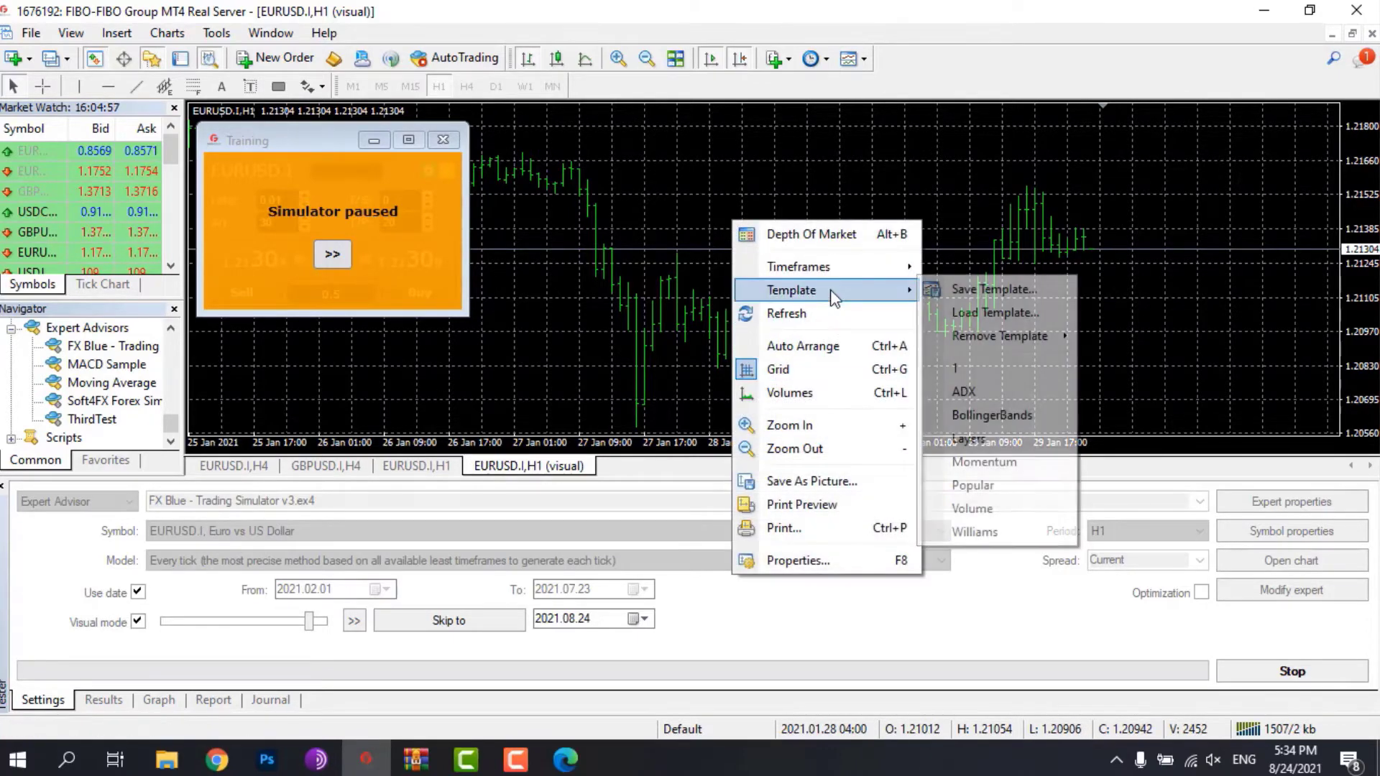
pyautogui.click(1018, 369)
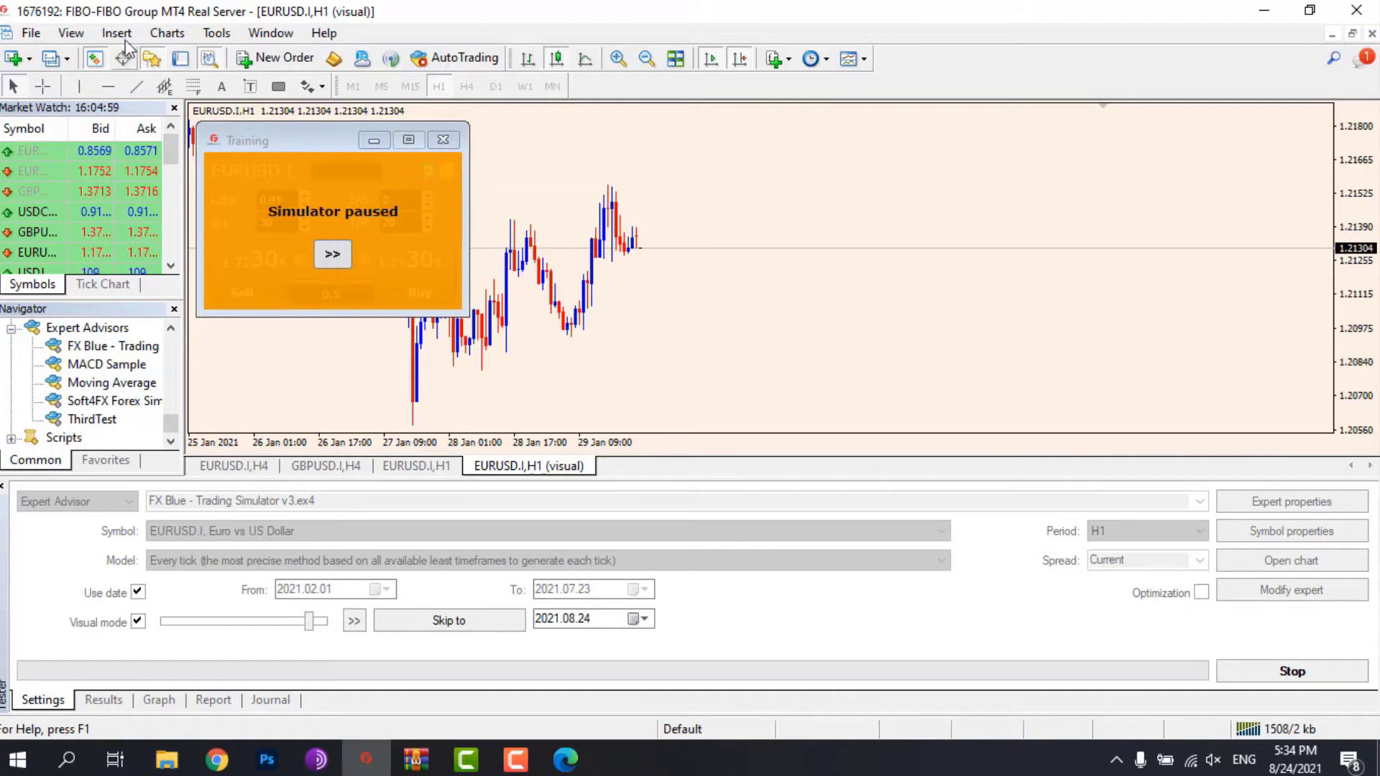
# Open the !SIM,H4 history data as an offline chart from the File menu.
pyautogui.click(31, 32)
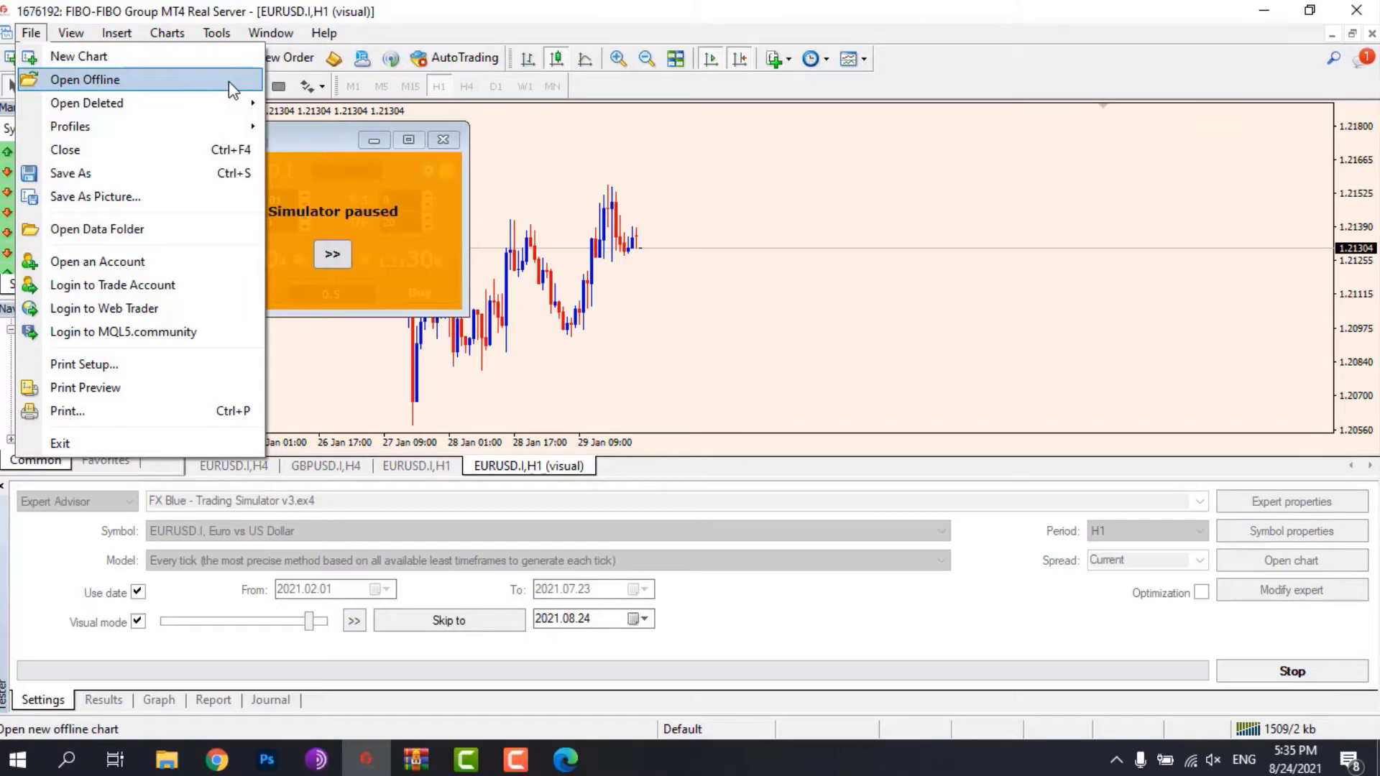
pyautogui.click(230, 81)
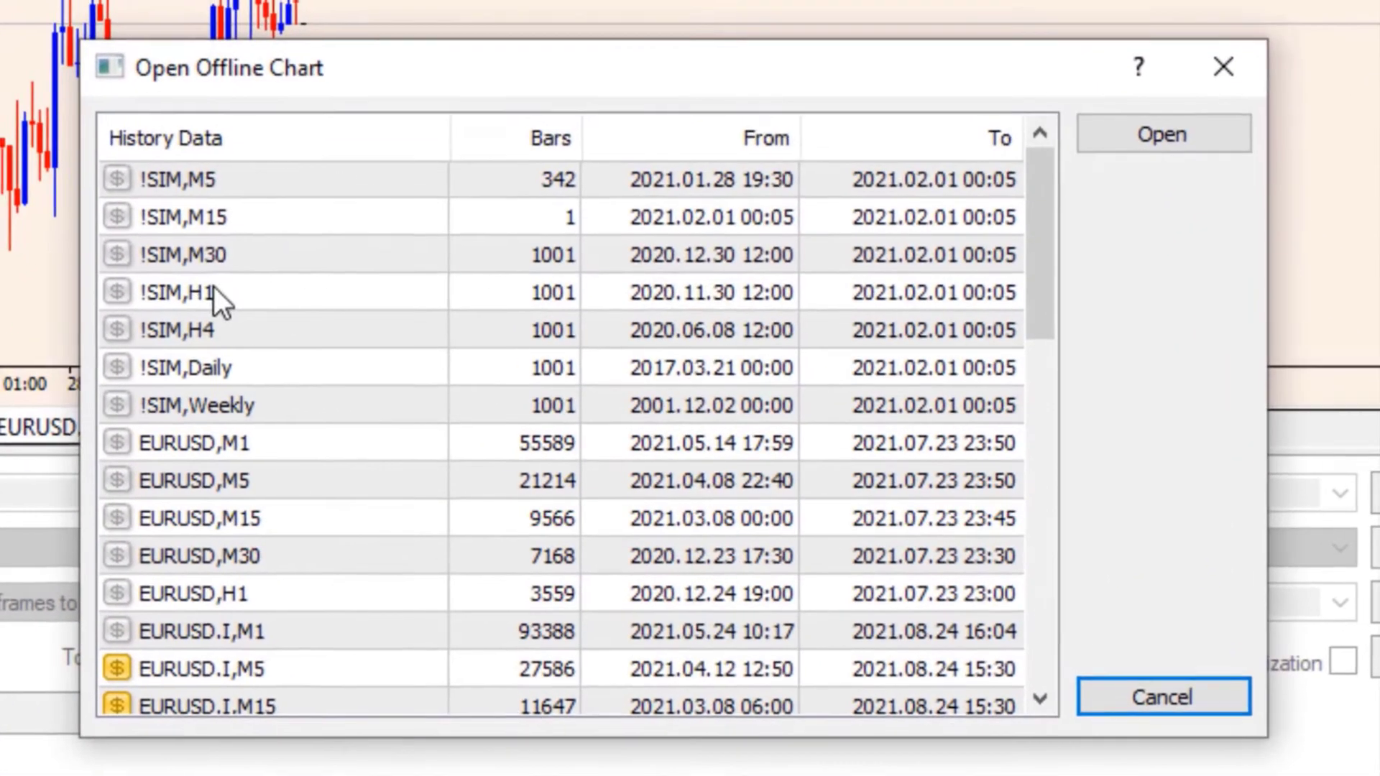
pyautogui.click(603, 422)
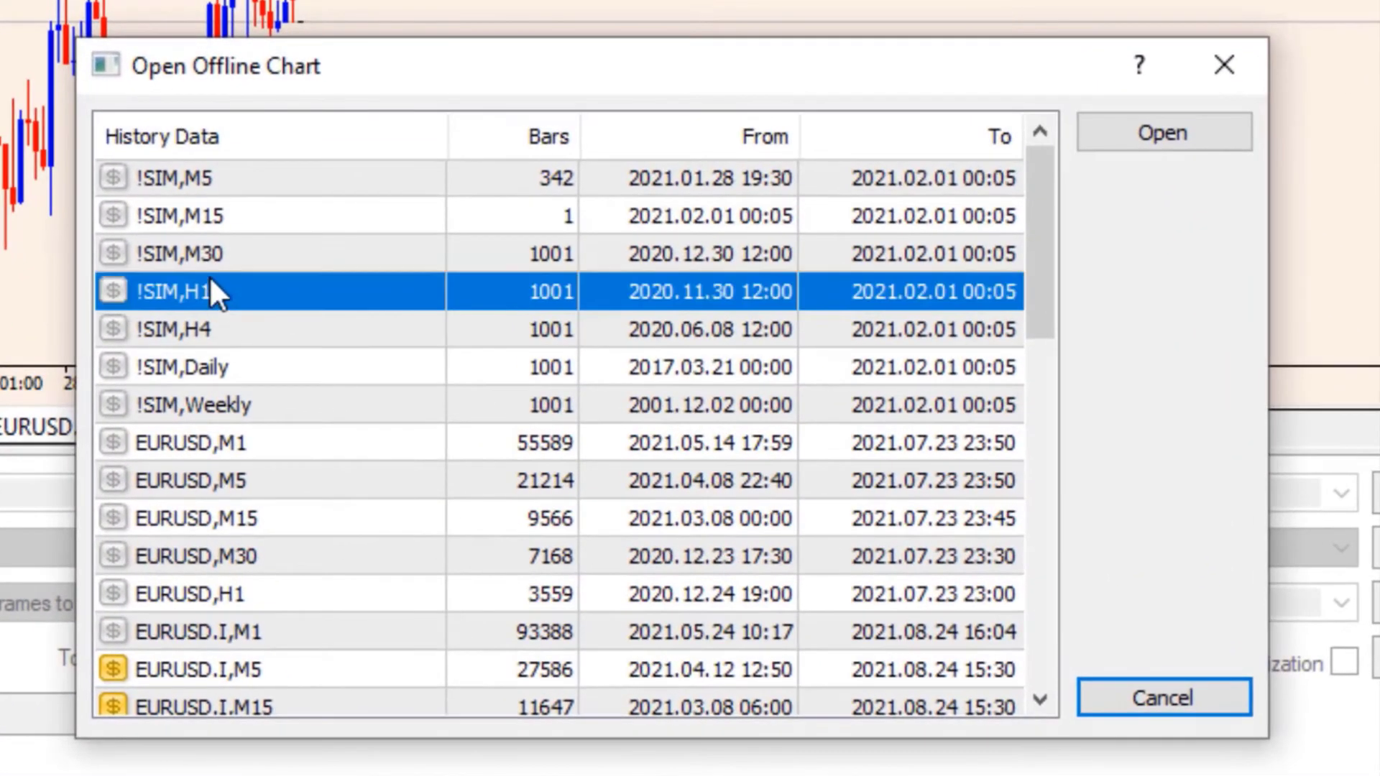
pyautogui.click(212, 255)
pyautogui.click(213, 333)
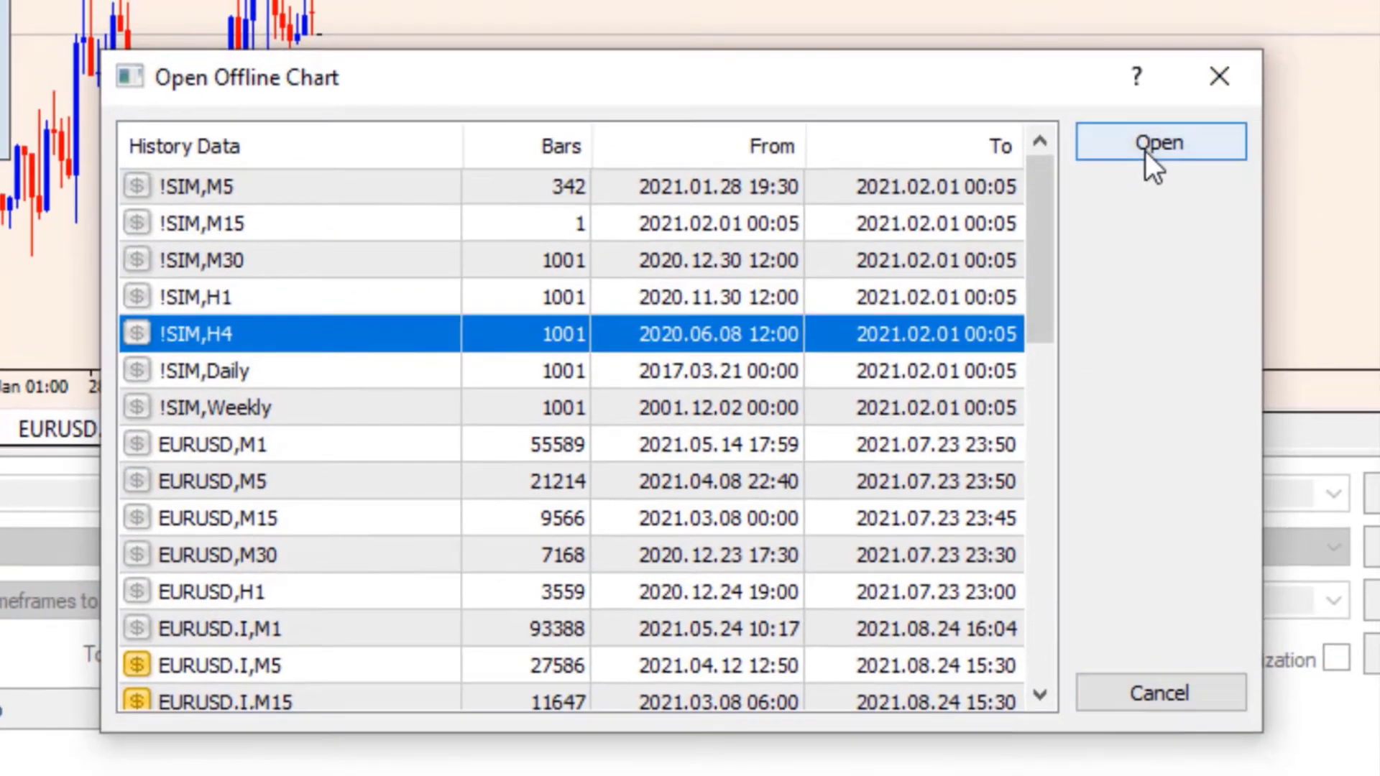
pyautogui.click(1149, 151)
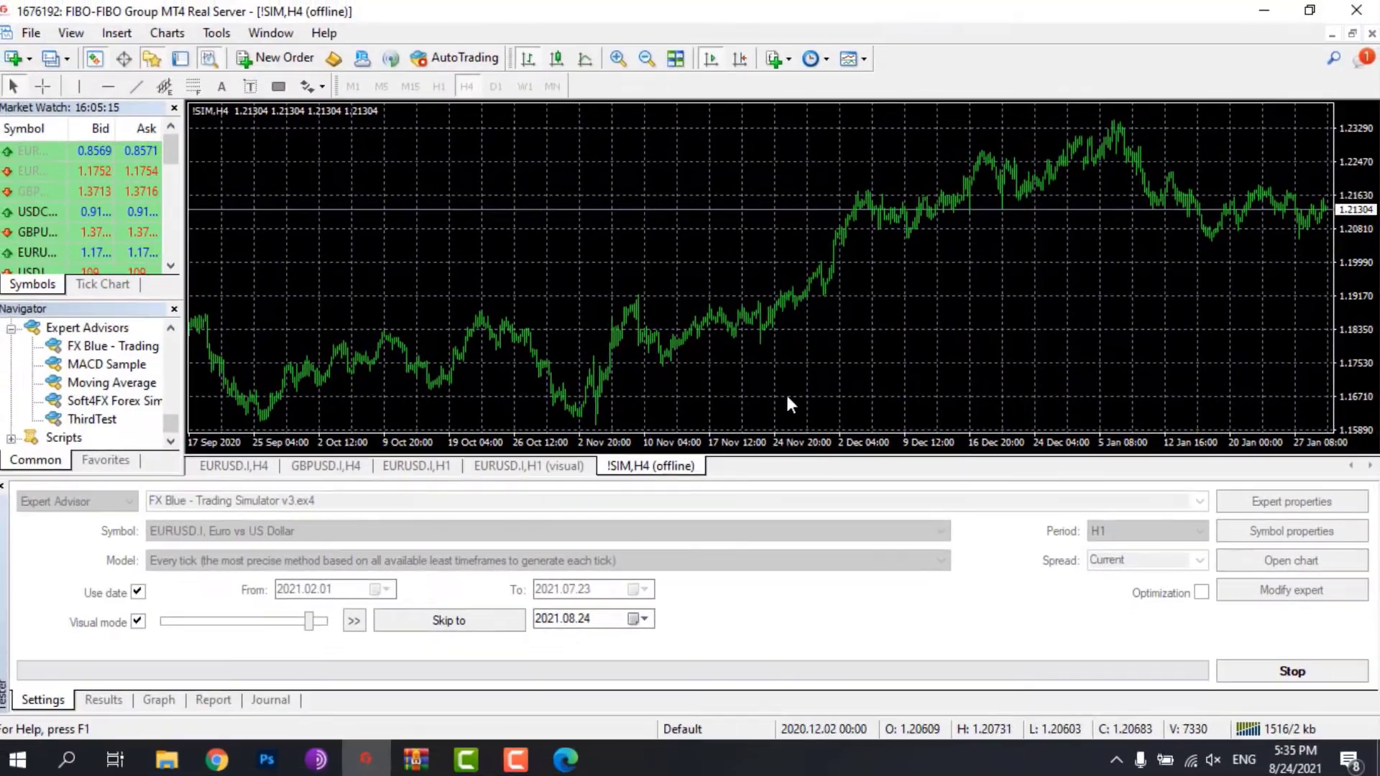
# Apply the first saved light template to the !SIM,H4 chart and resume the test with >>.
pyautogui.rightClick(997, 335)
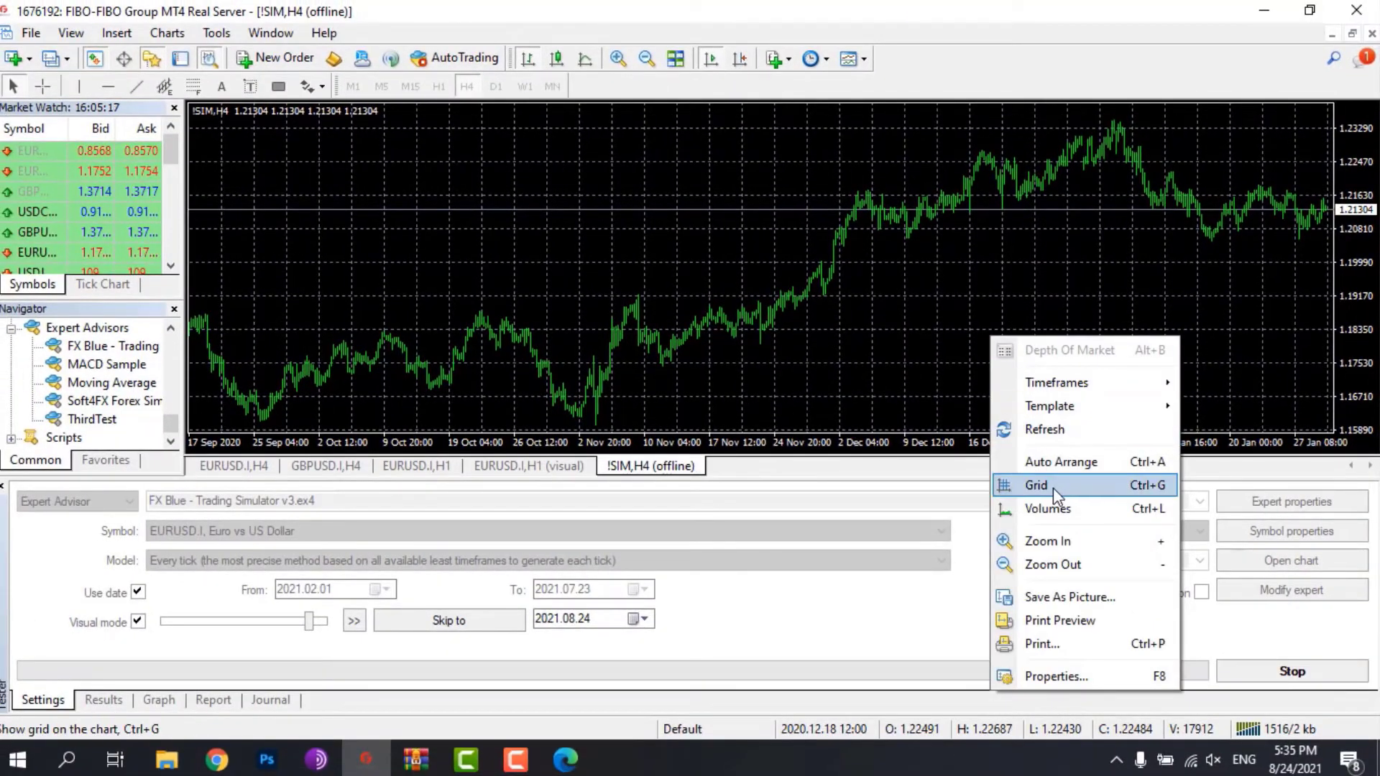
pyautogui.moveTo(1051, 405)
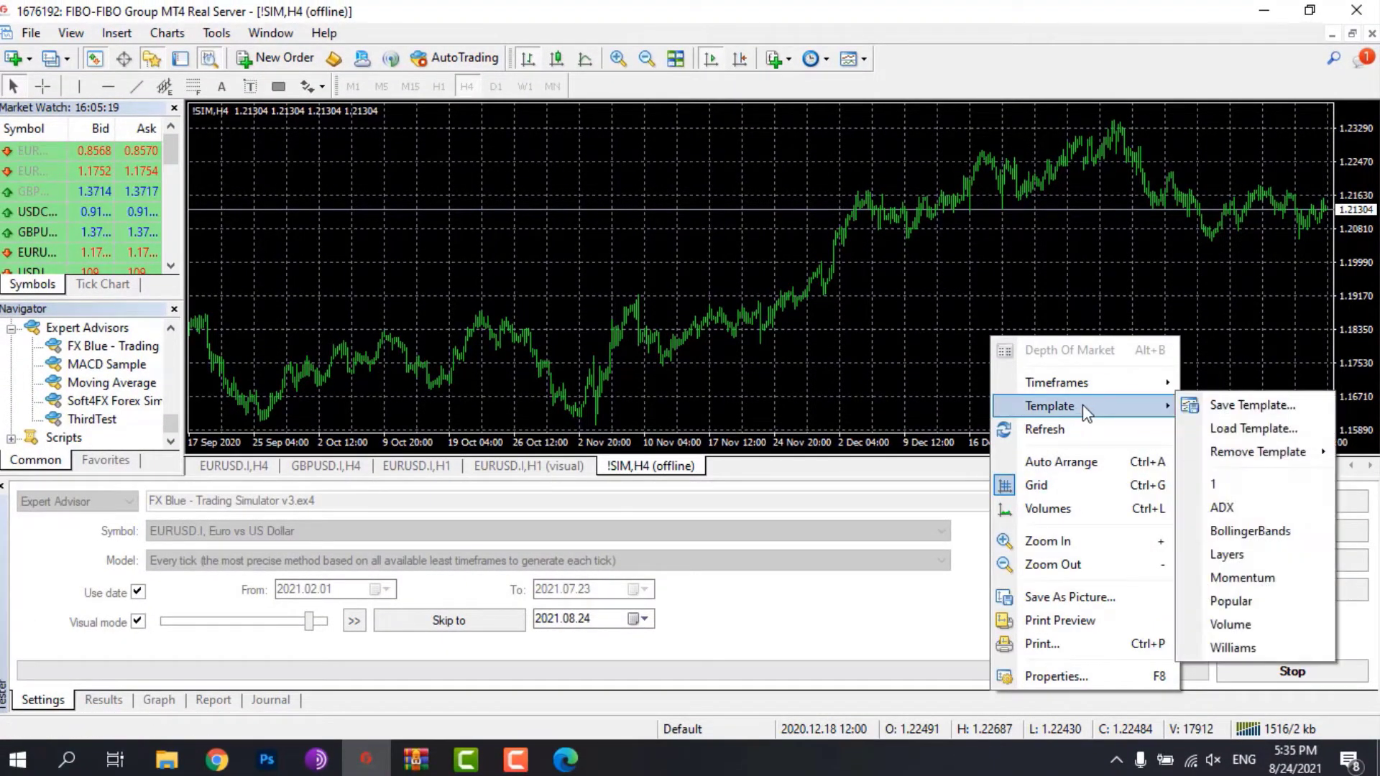
pyautogui.click(1213, 486)
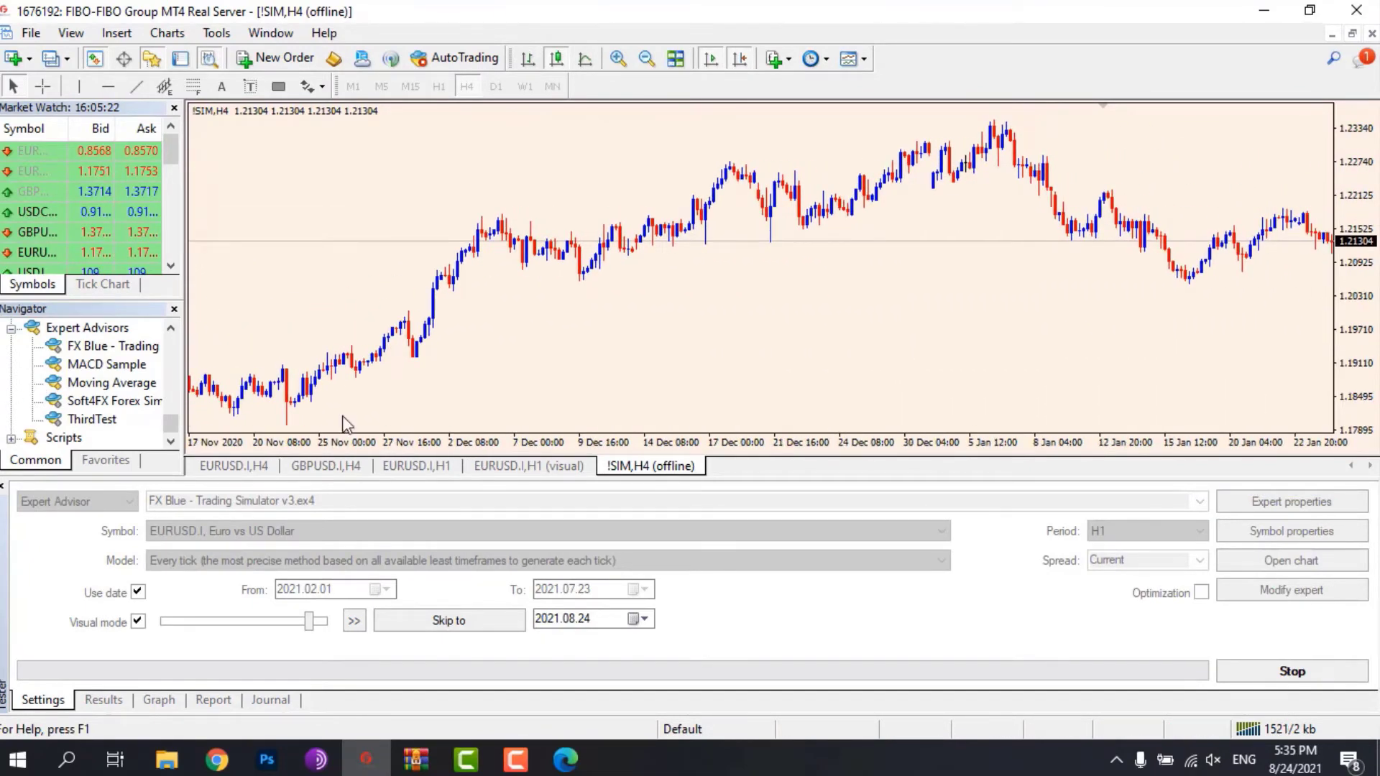
pyautogui.click(354, 620)
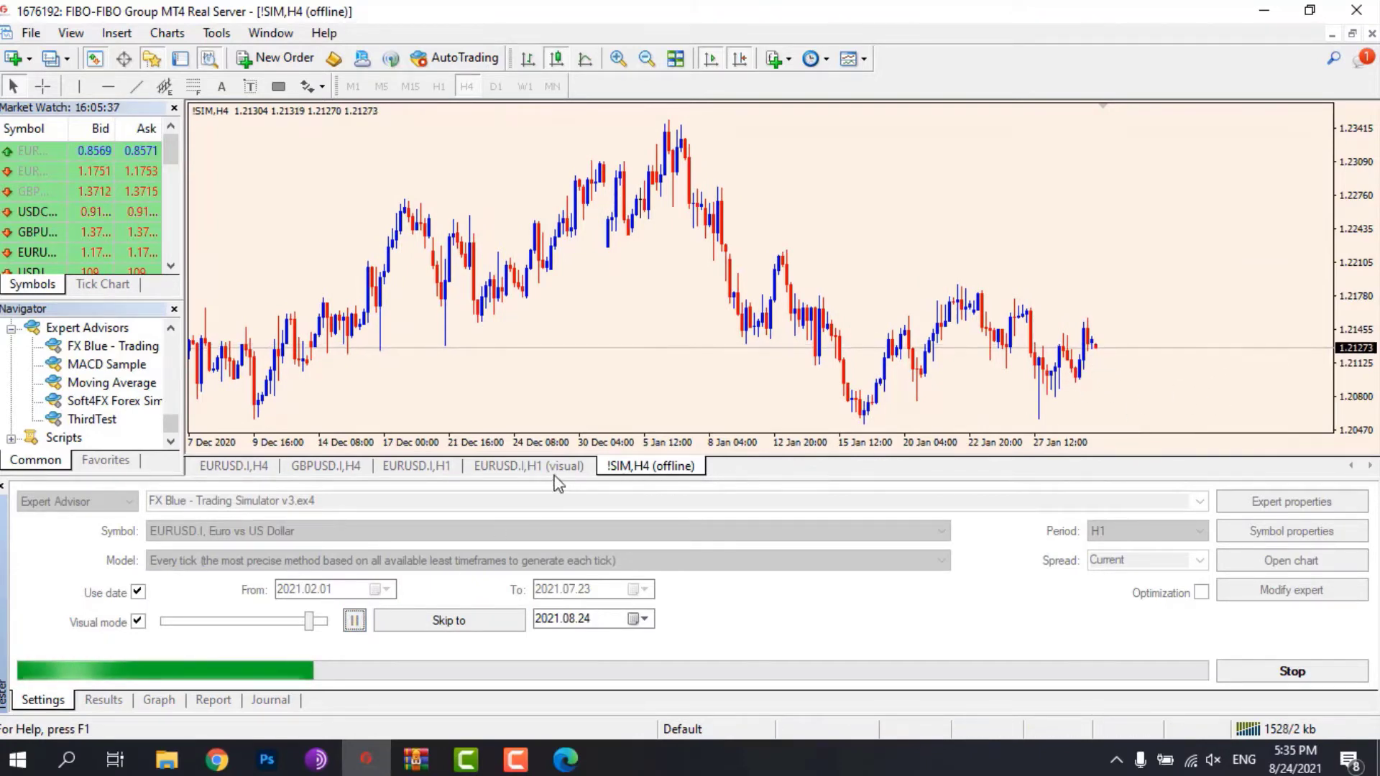
# Place a fixed 0.01-lot EURUSD buy from the Training panel on the visual chart.
pyautogui.click(528, 465)
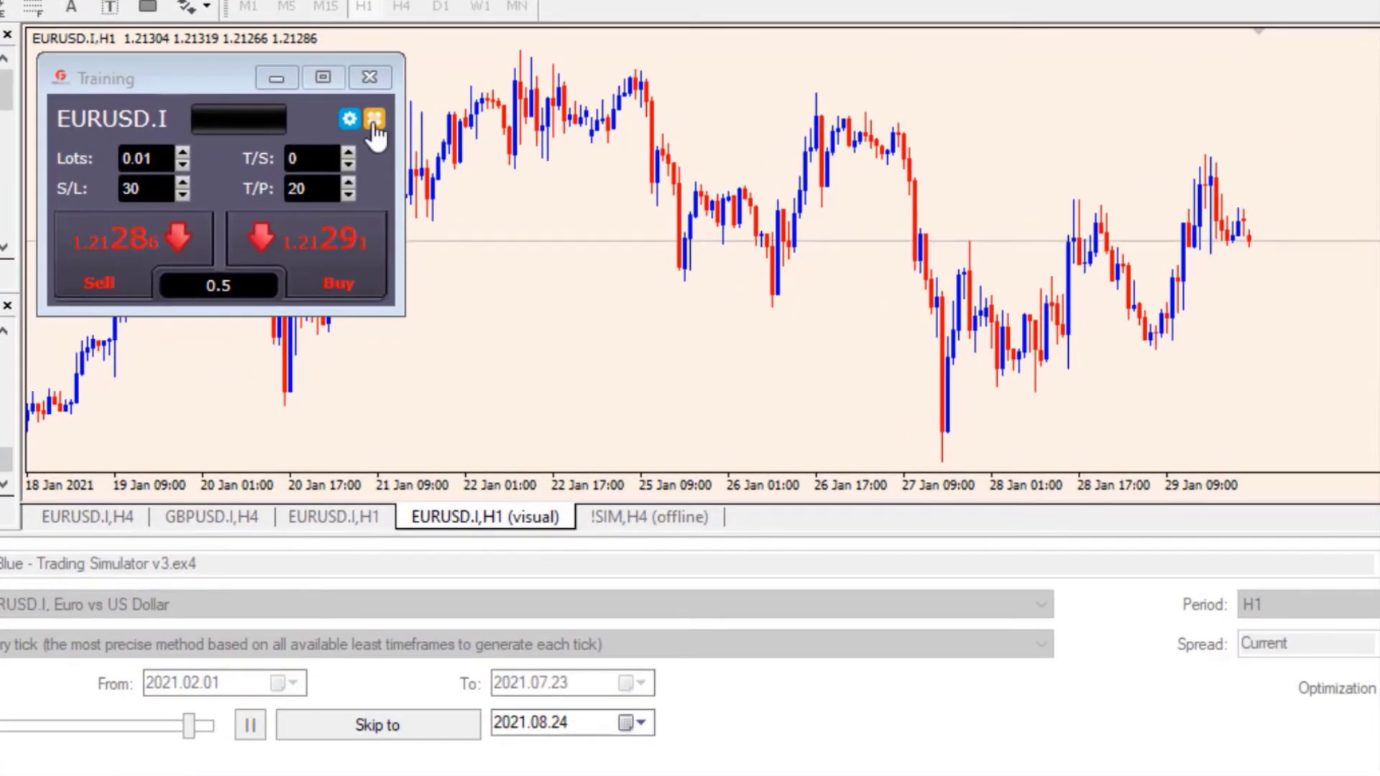
pyautogui.click(374, 122)
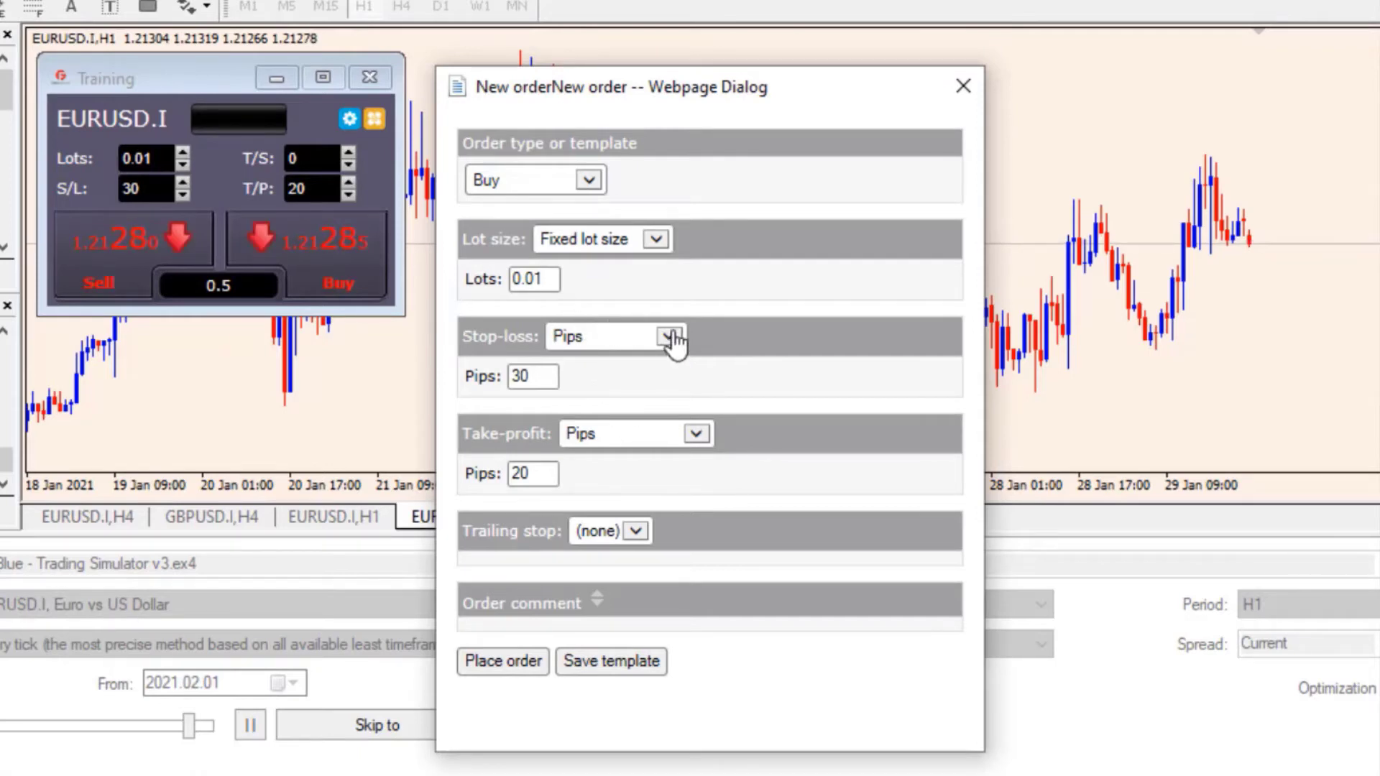
pyautogui.click(656, 242)
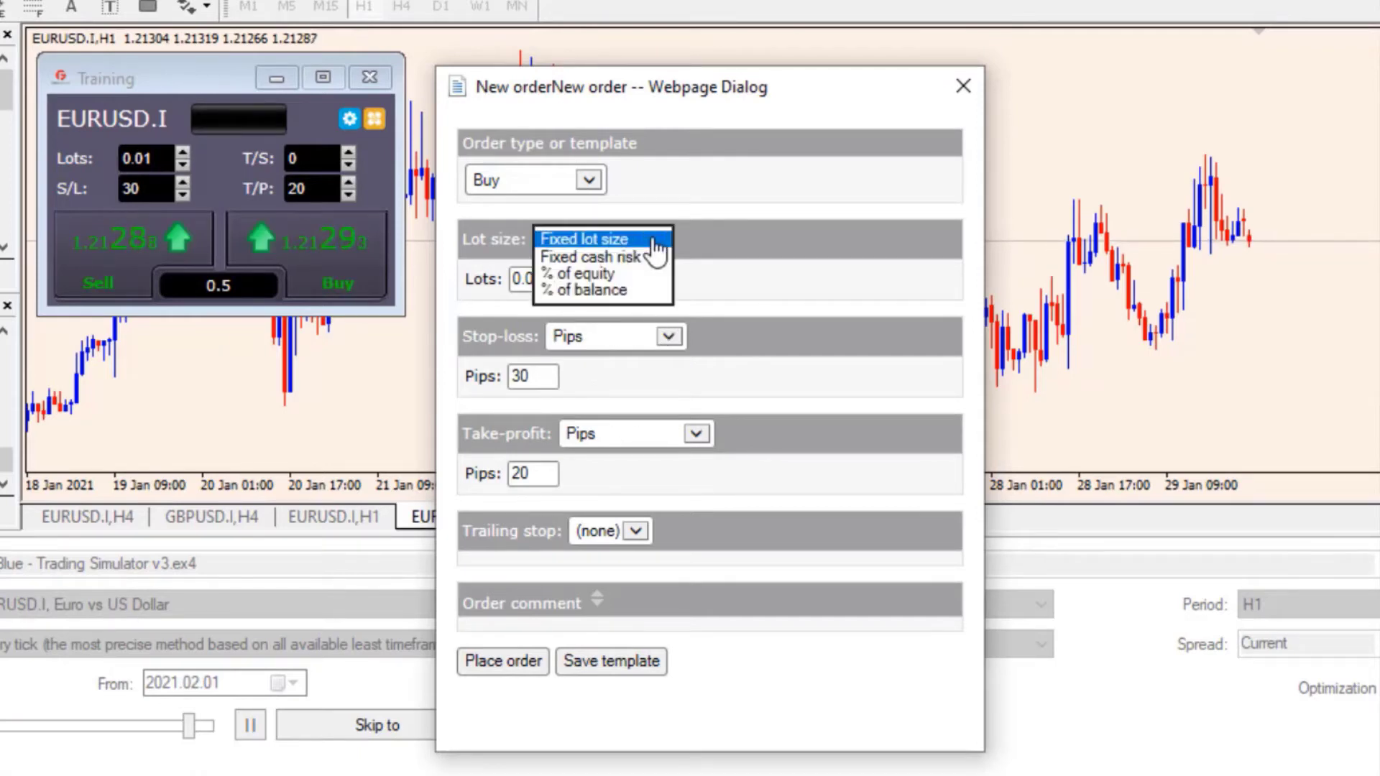
pyautogui.click(758, 270)
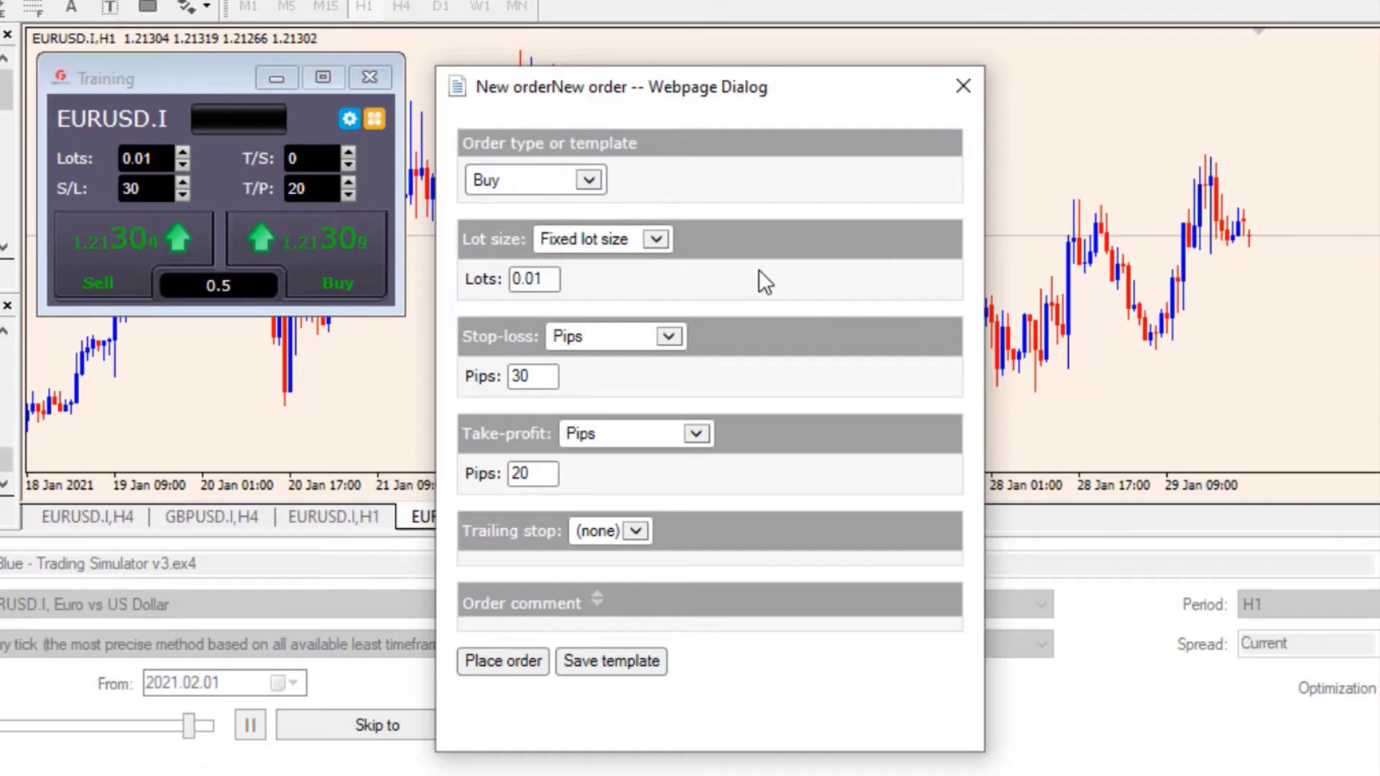
pyautogui.click(502, 663)
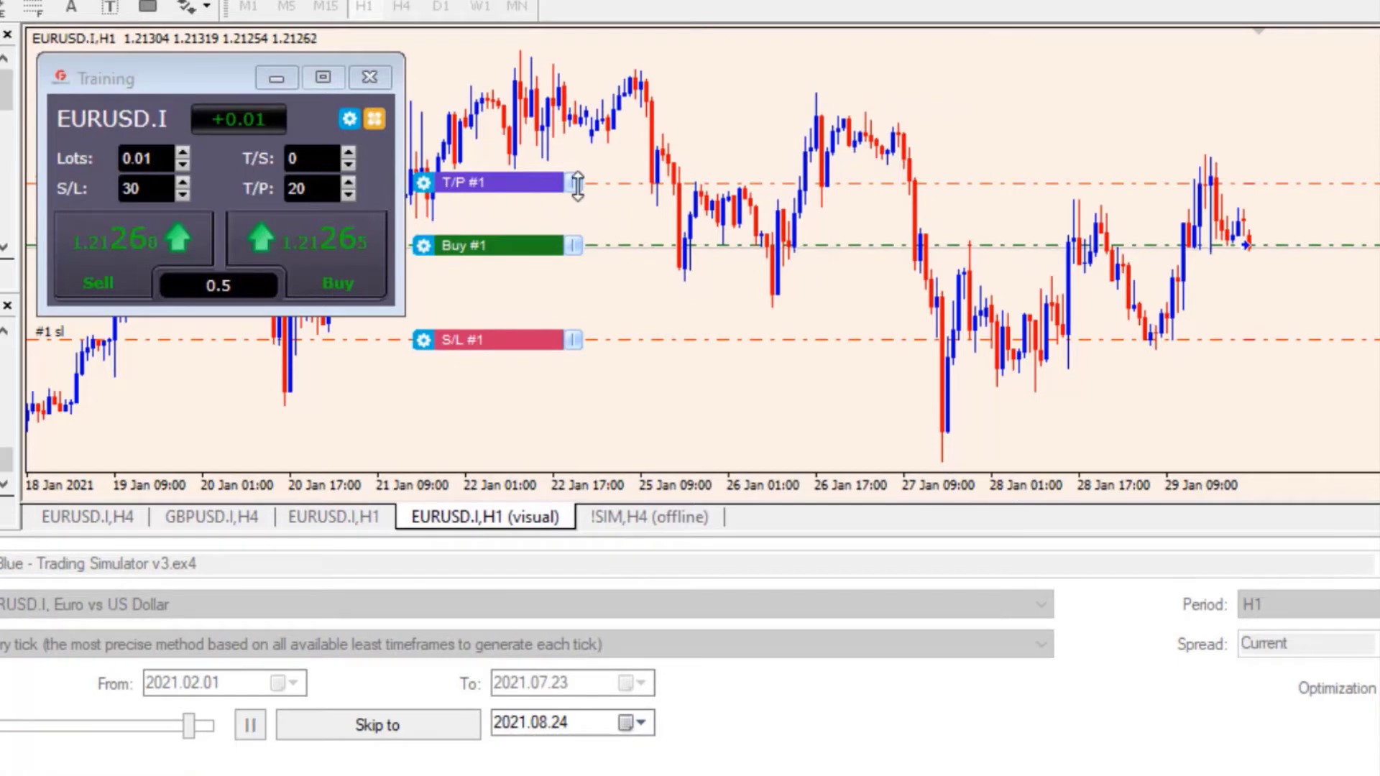
# Drag buy #1's take-profit up to 1.21587 and nudge the speed slider right.
pyautogui.moveTo(579, 184); pyautogui.dragTo(578, 146)
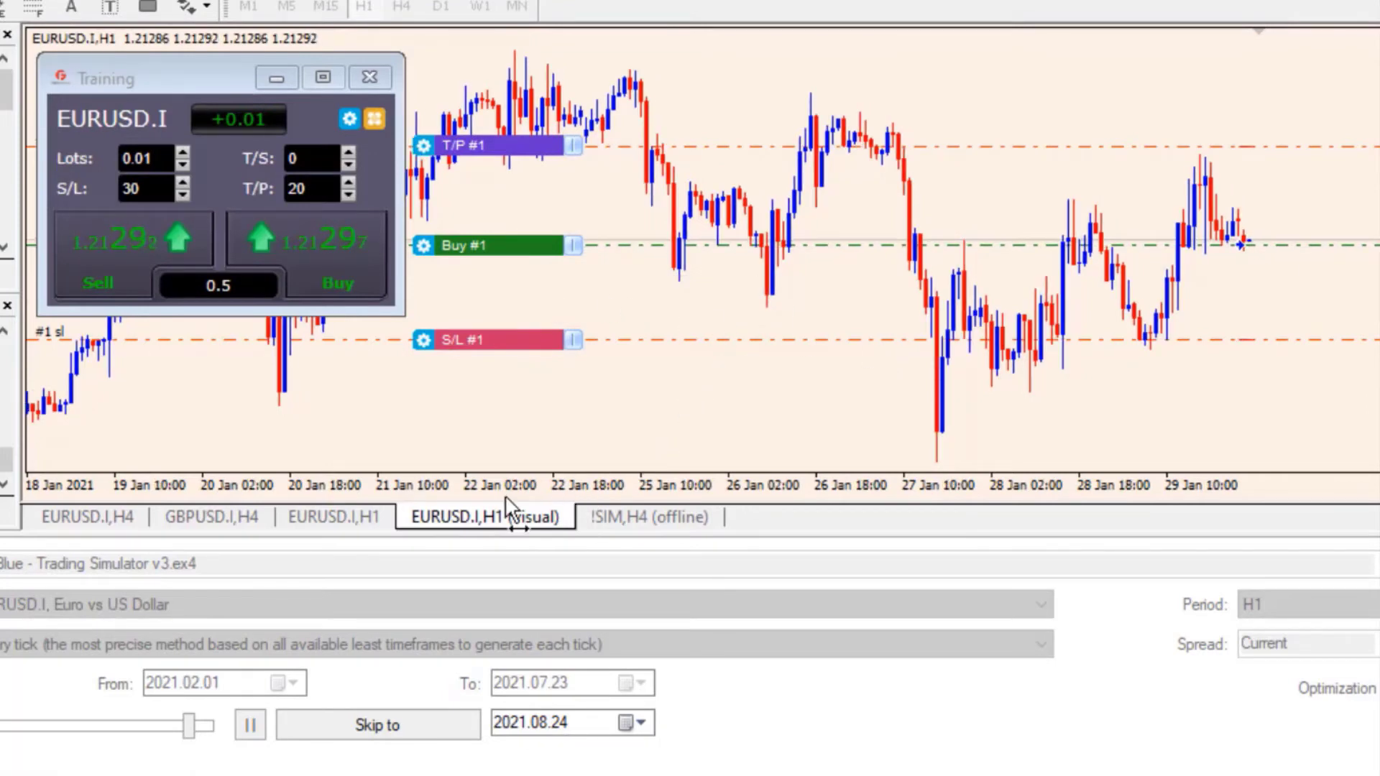
pyautogui.moveTo(195, 731); pyautogui.dragTo(214, 728)
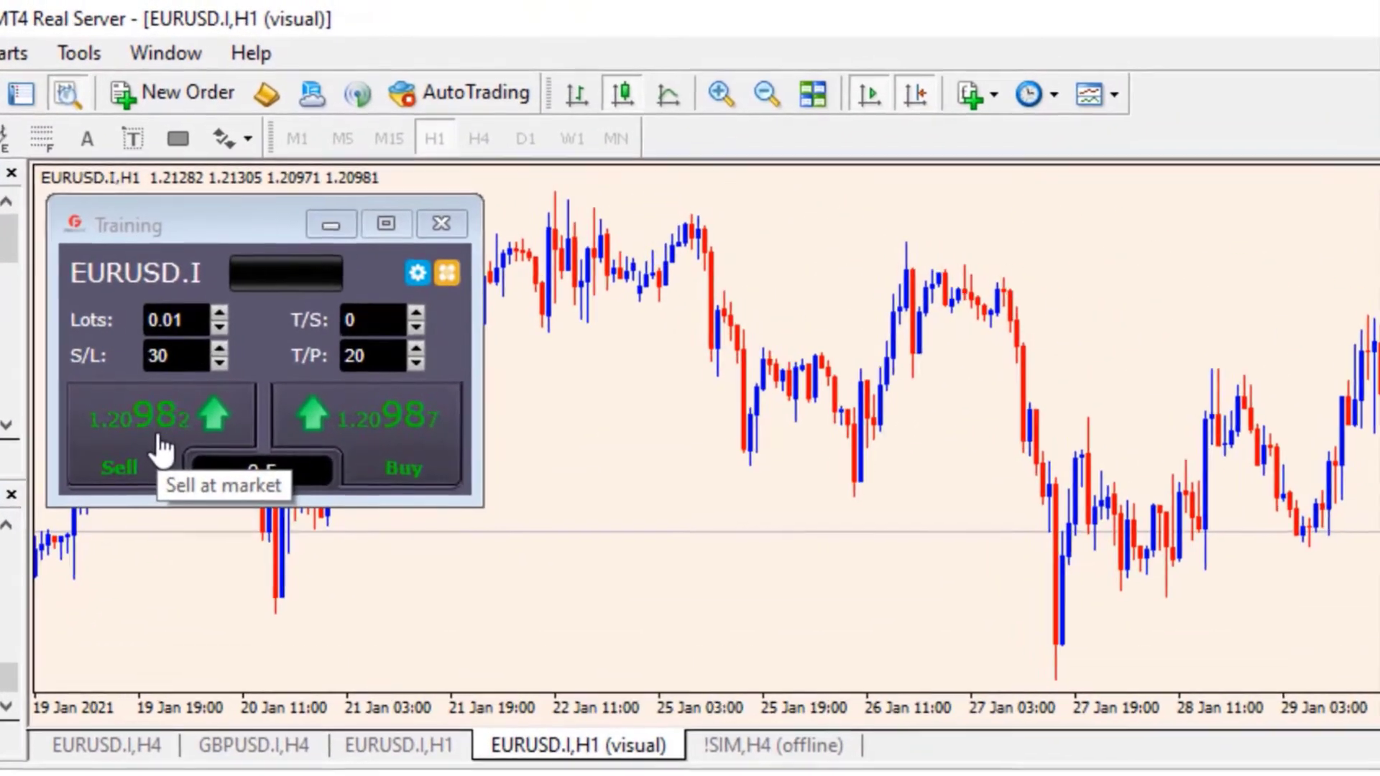
# Open a sell and several buy trades on EURUSD.I, speeding the test up further.
pyautogui.click(268, 280)
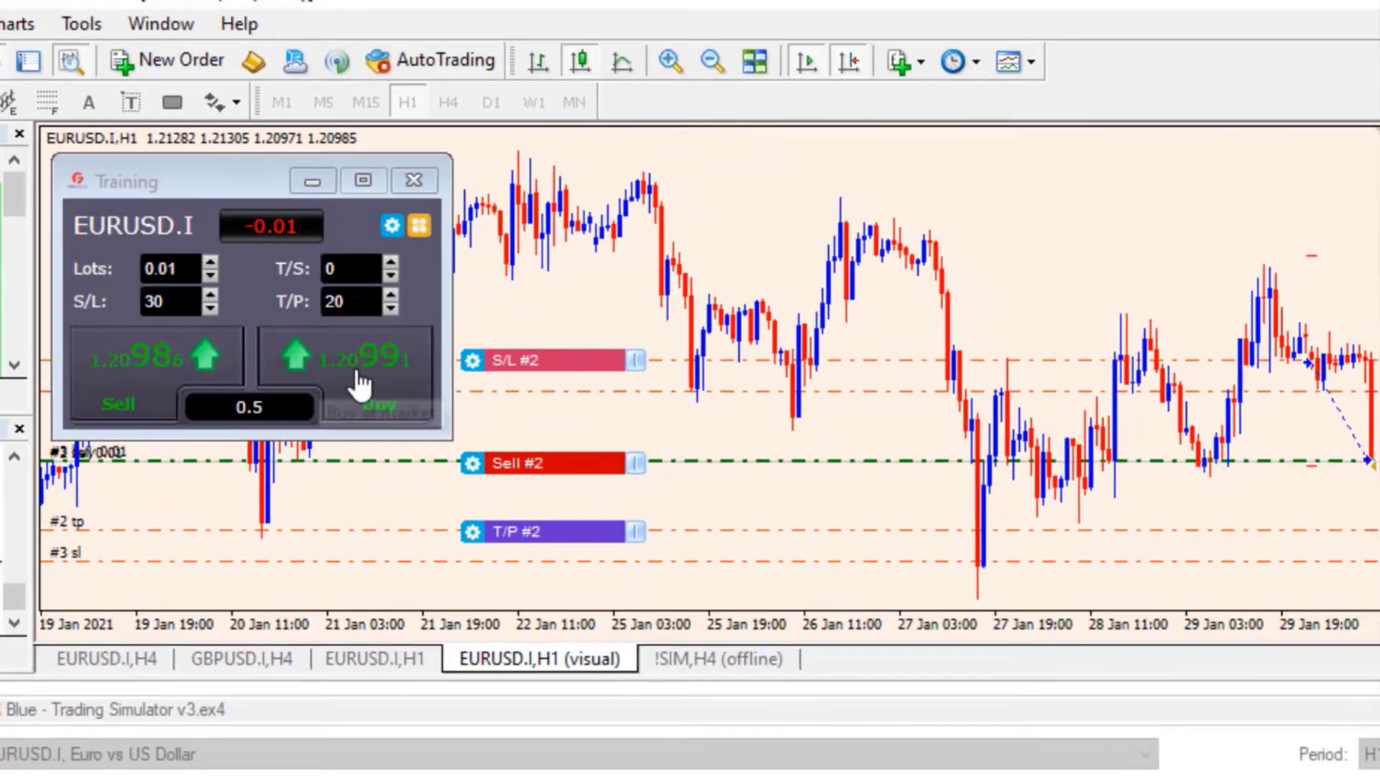
pyautogui.click(341, 440)
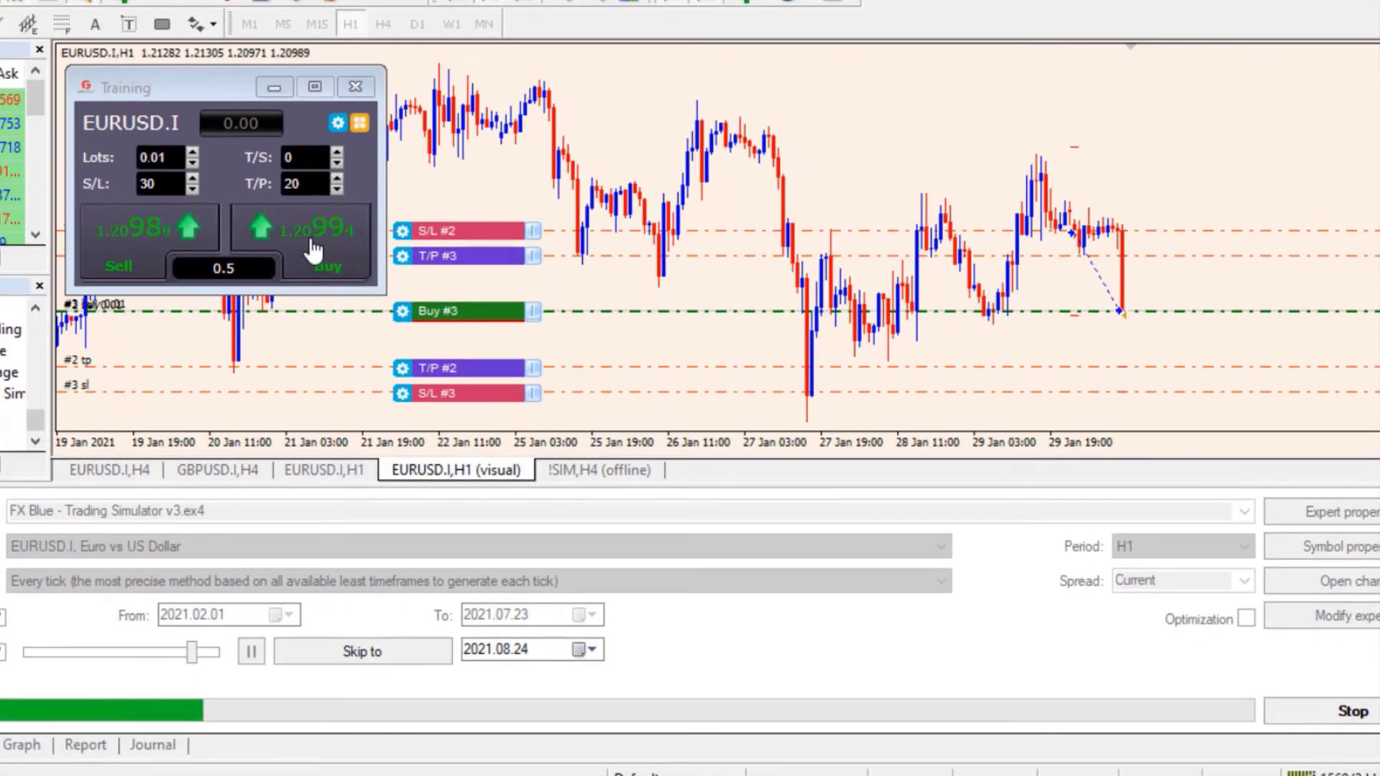
pyautogui.moveTo(190, 652); pyautogui.dragTo(215, 652)
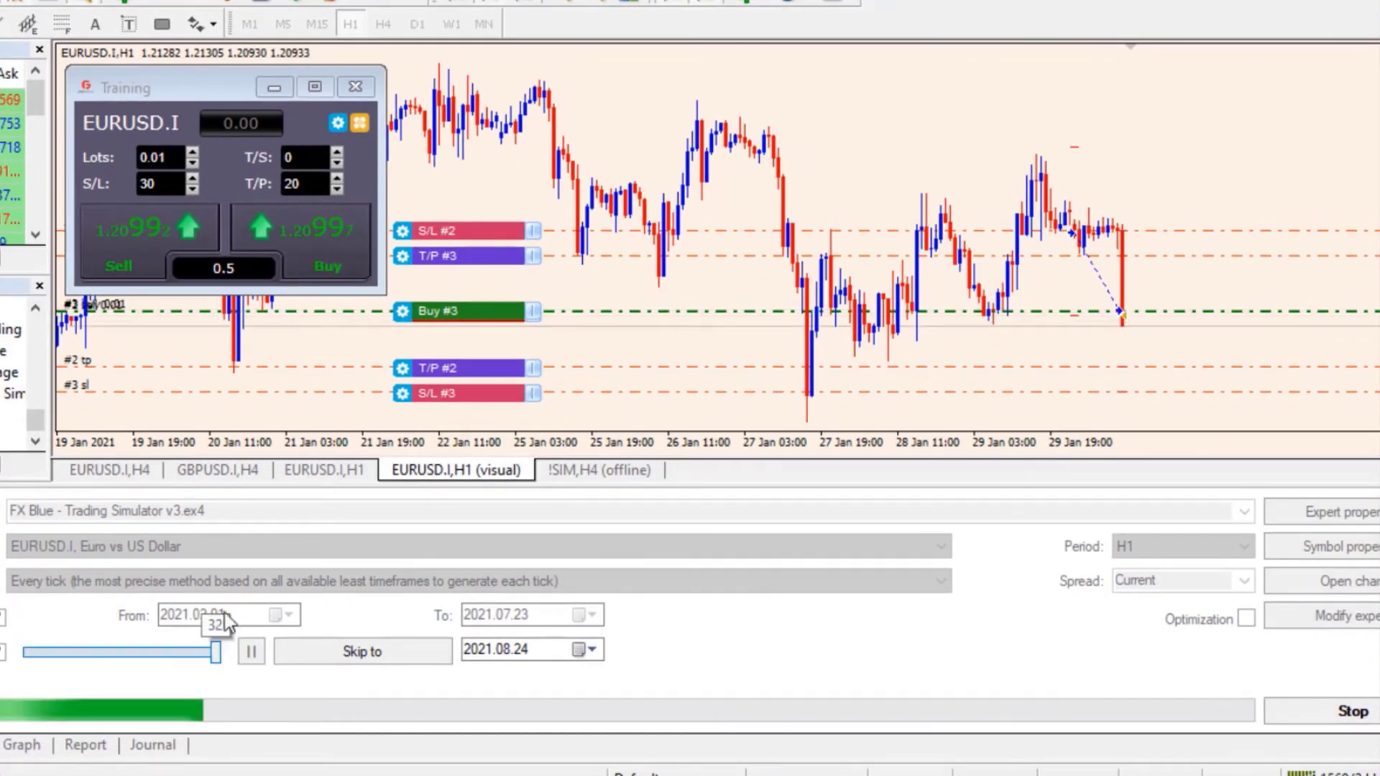
pyautogui.click(332, 258)
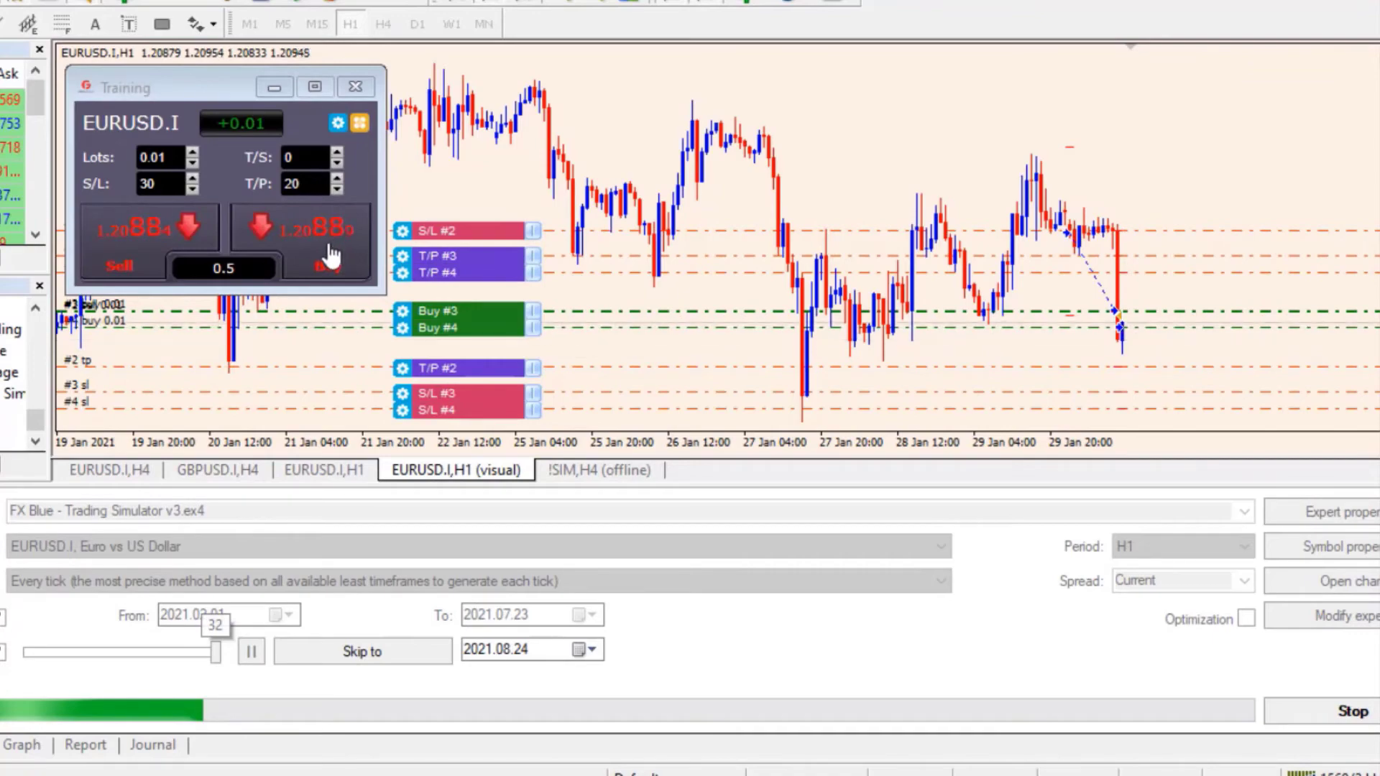
pyautogui.click(320, 259)
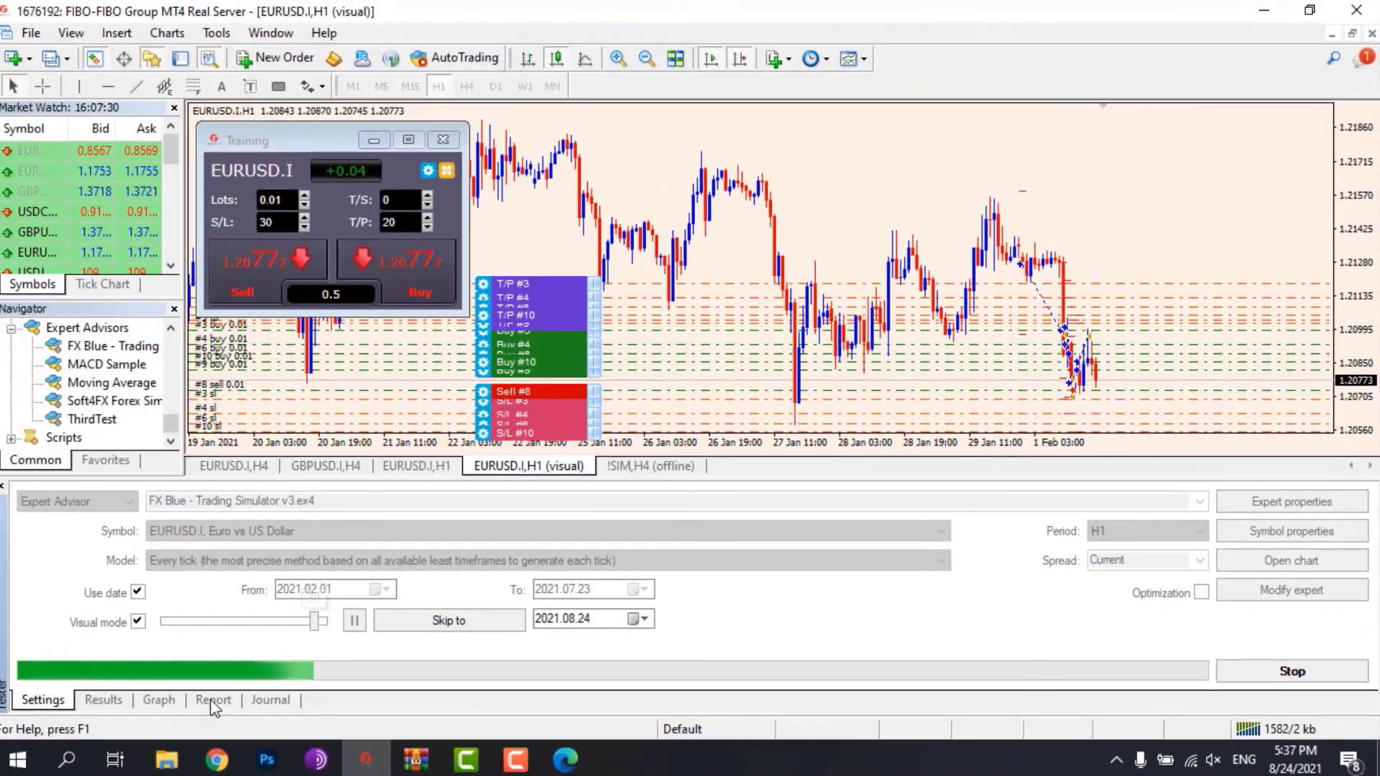
pyautogui.click(172, 701)
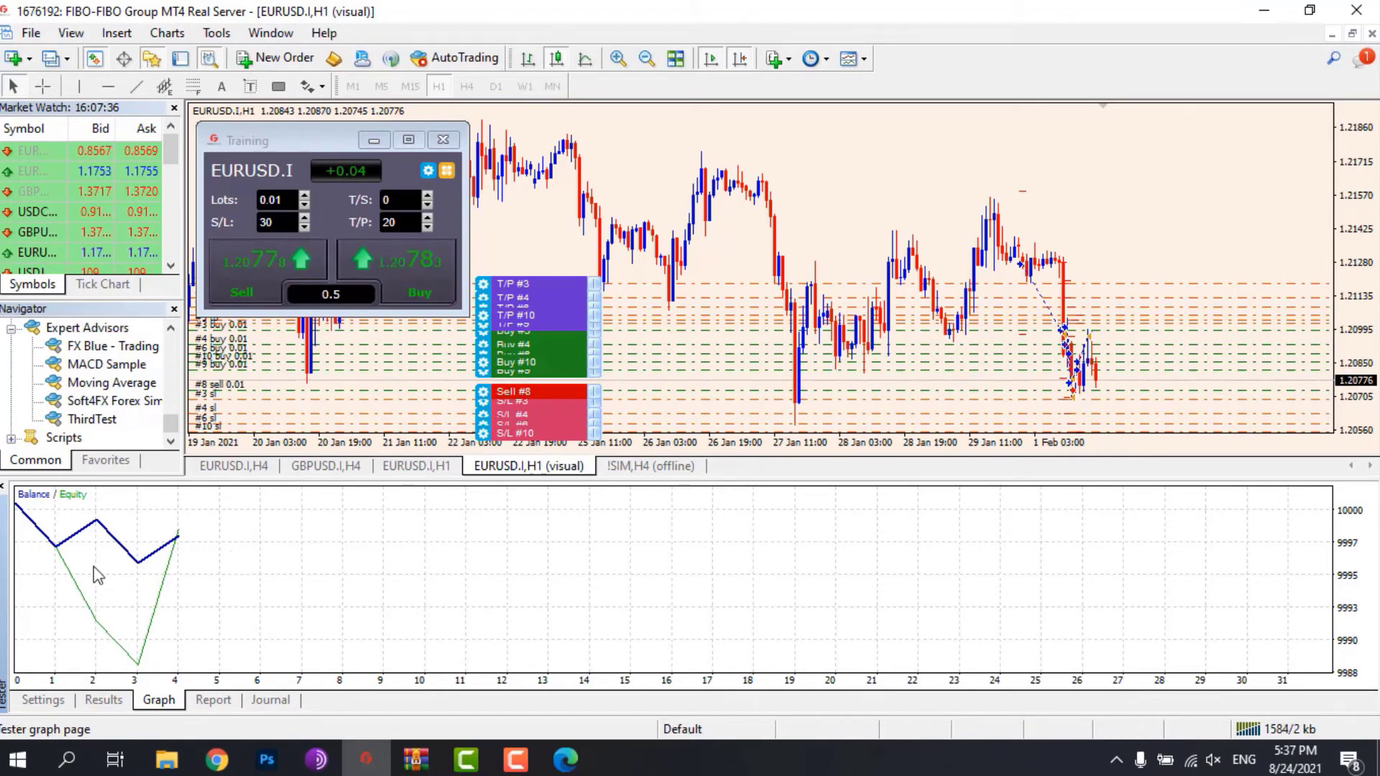
pyautogui.click(101, 701)
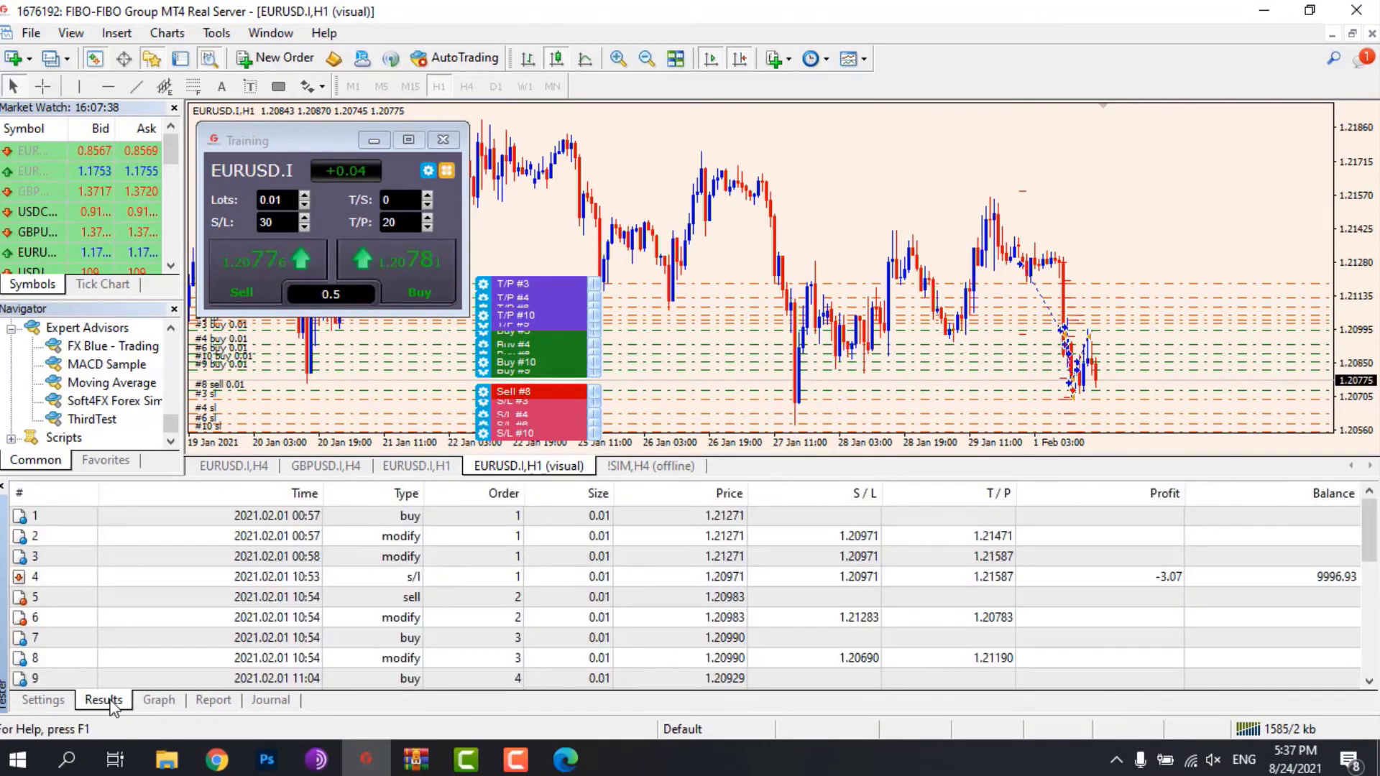
pyautogui.click(46, 703)
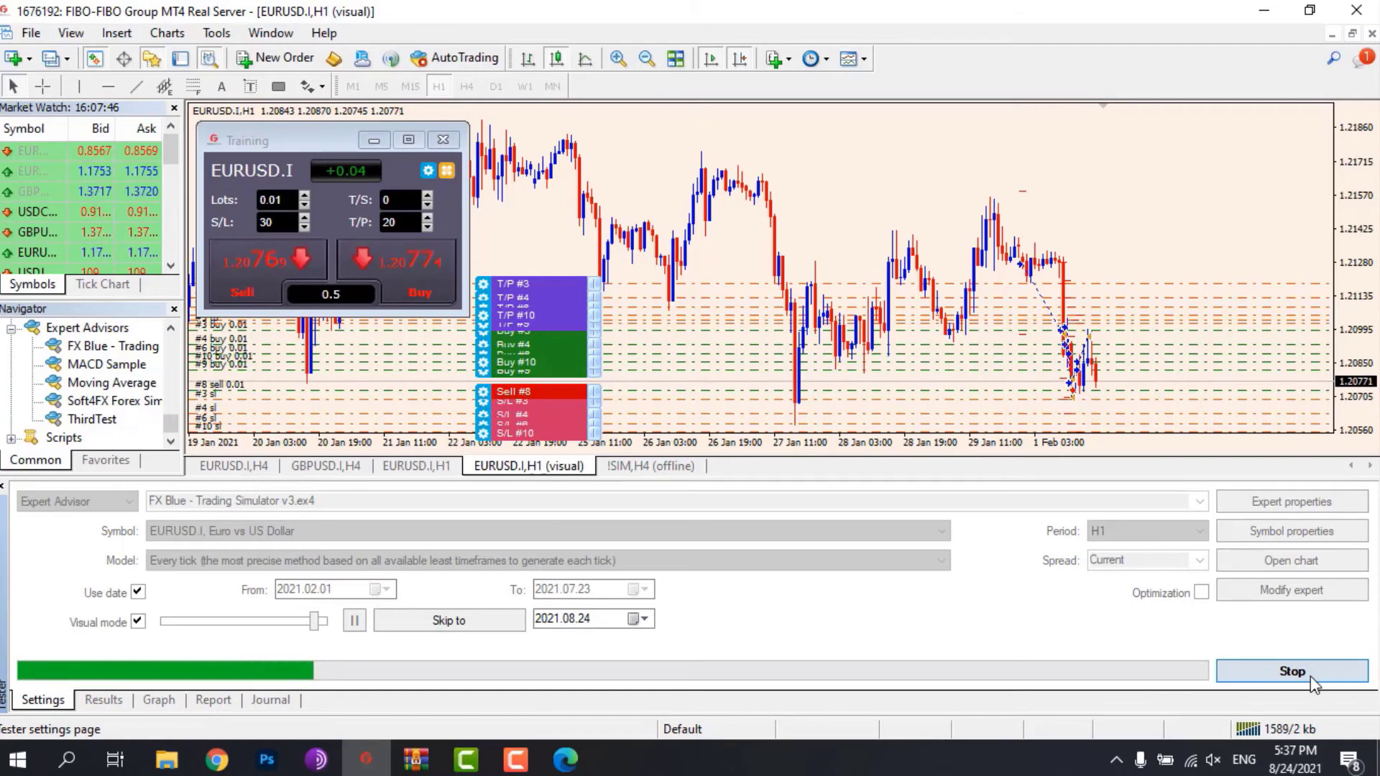
# Check the Graph tab, return to Settings, and stop the test at -13.18 net profit.
pyautogui.click(159, 700)
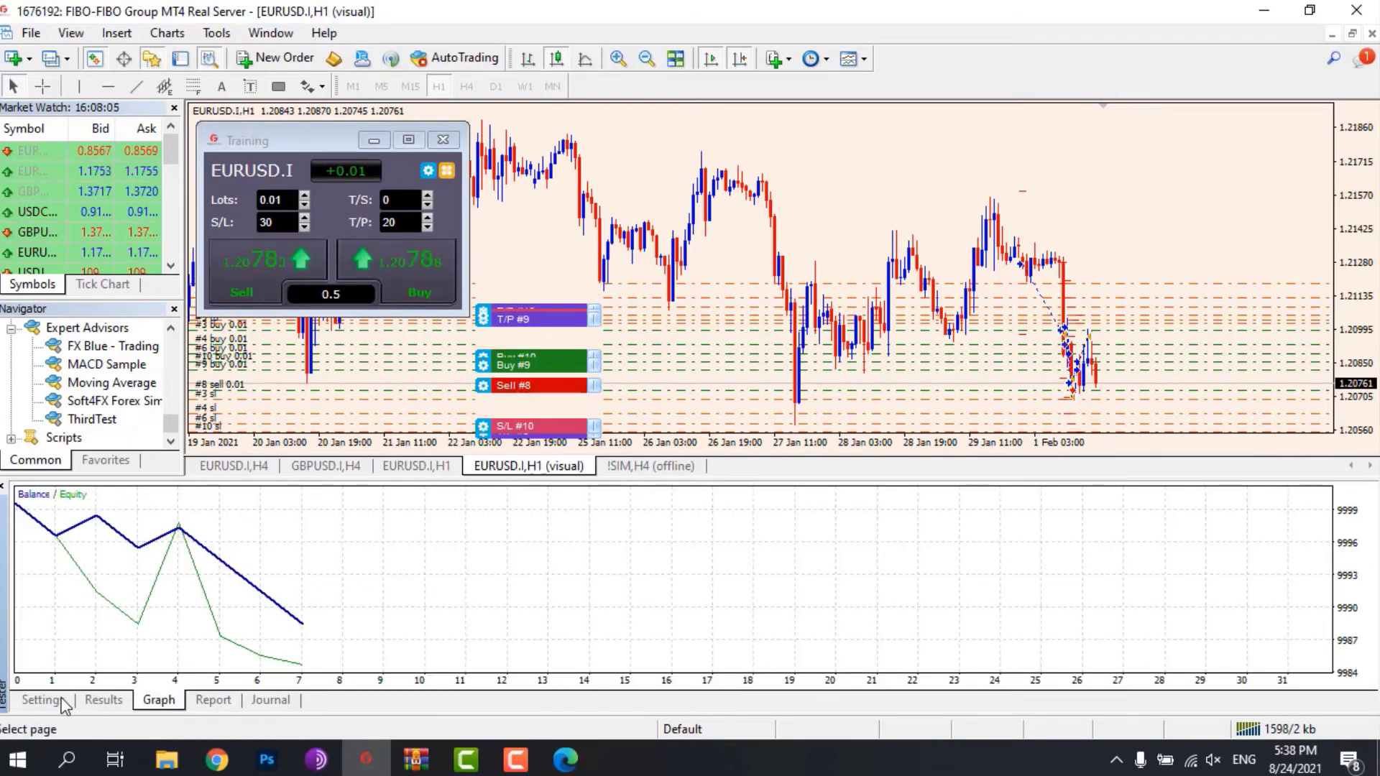
pyautogui.click(43, 700)
pyautogui.click(1259, 671)
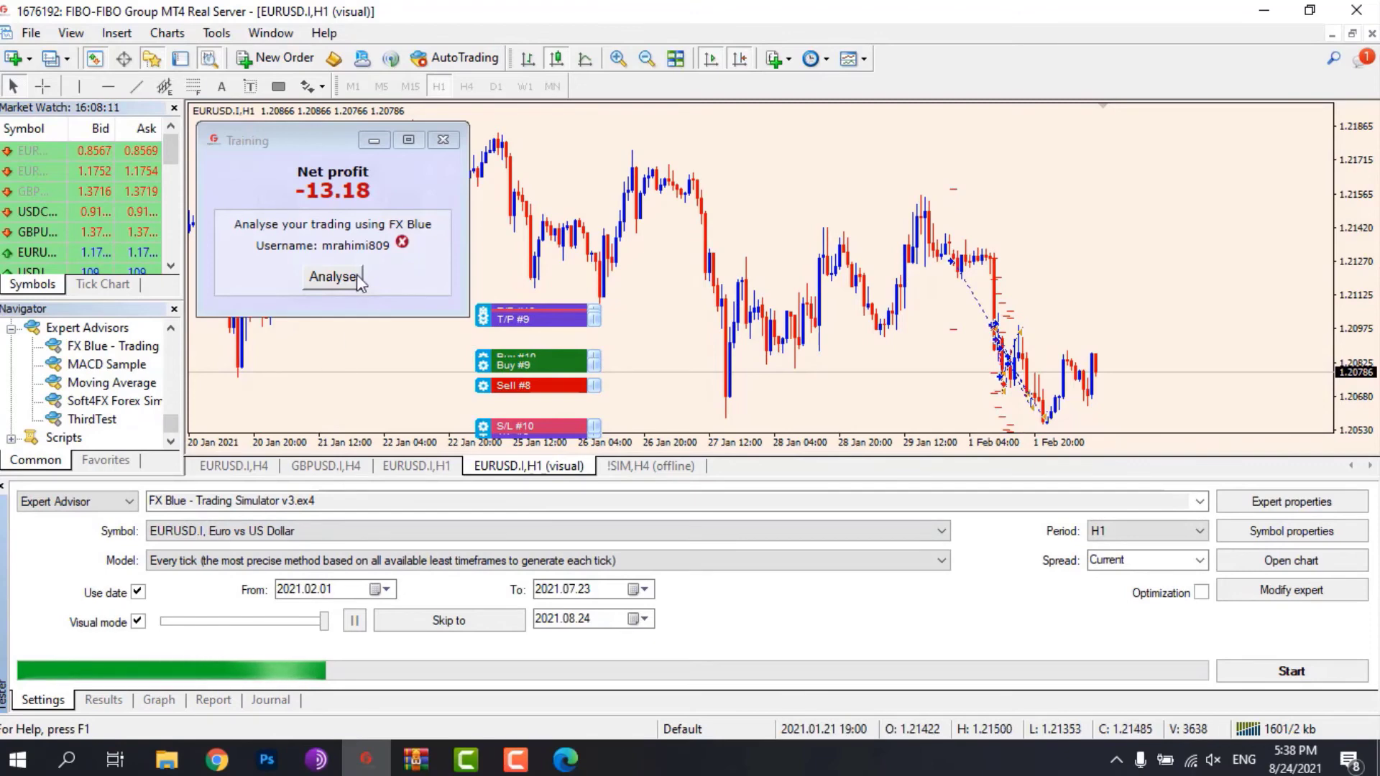
# Review the balance graph, then the report showing 10 trades, -13.45 net profit, 0.22 profit factor.
pyautogui.click(171, 702)
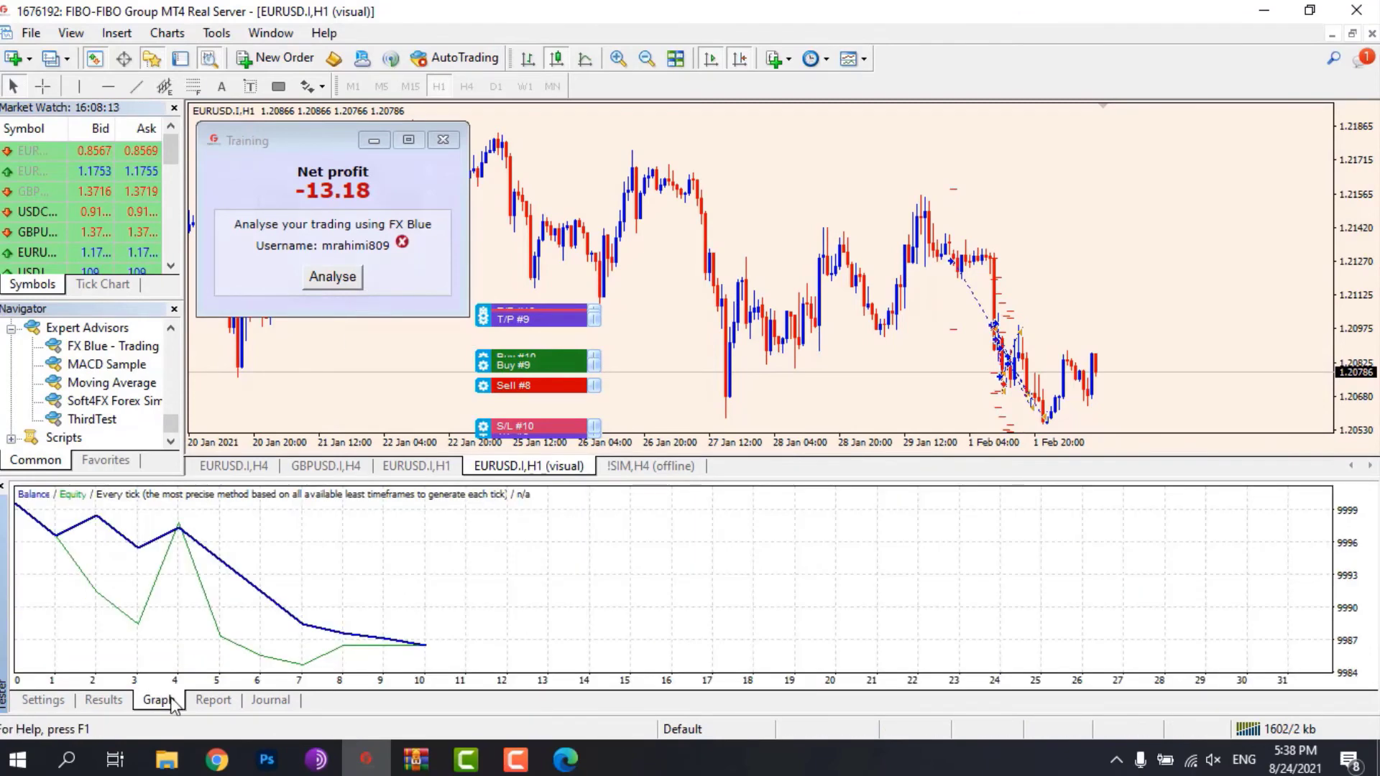
pyautogui.click(214, 700)
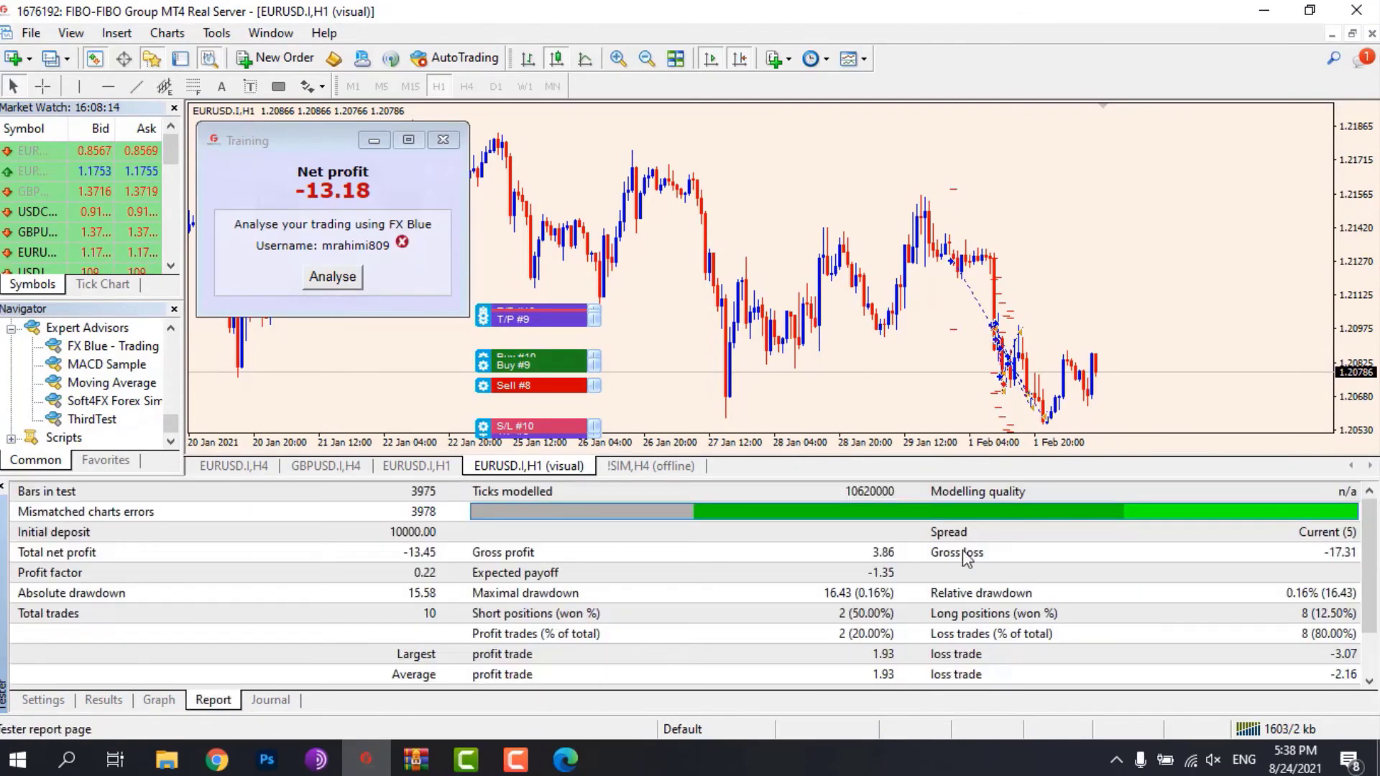
pyautogui.scroll(-1, 965, 556)
pyautogui.scroll(1, 964, 555)
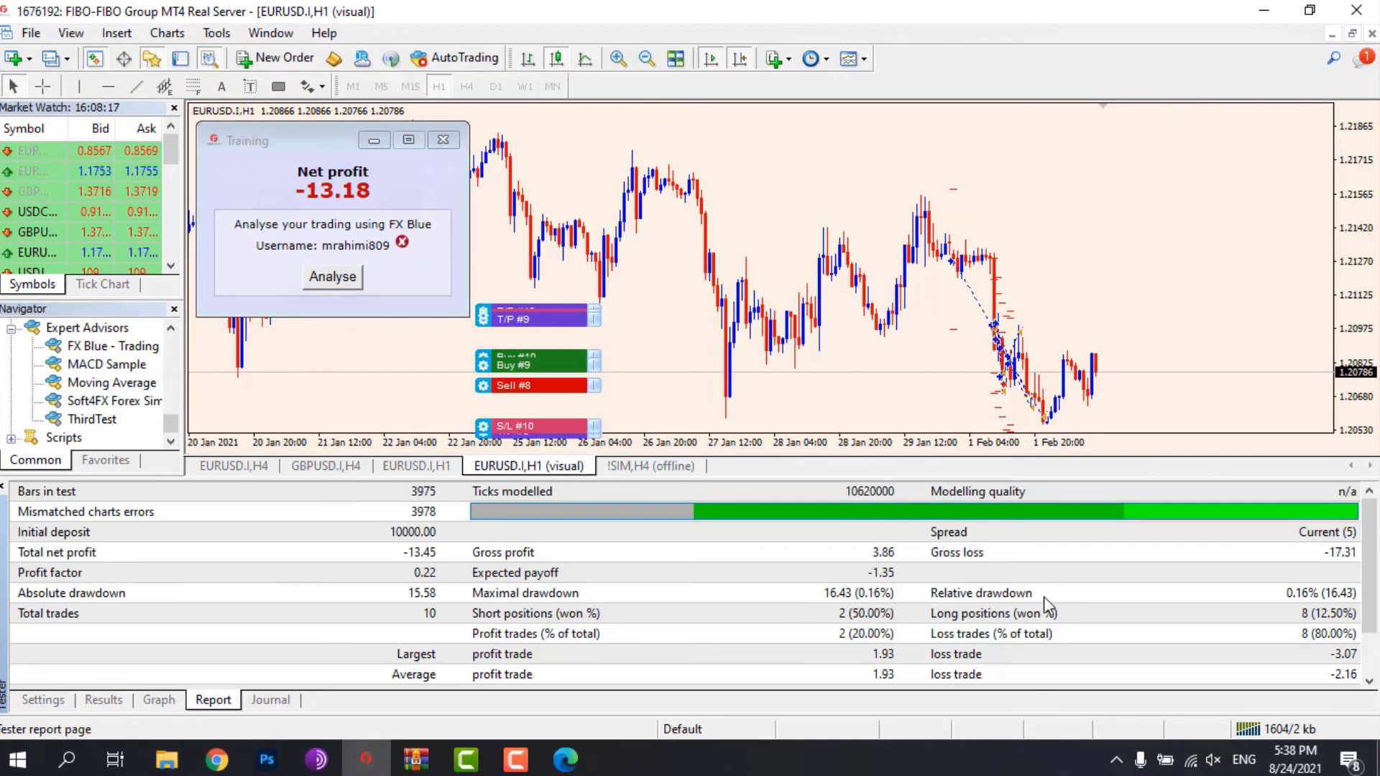